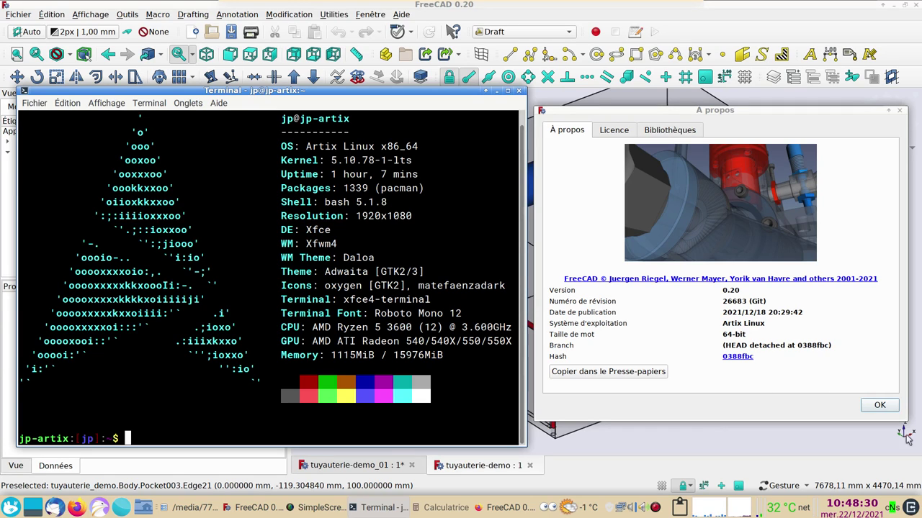
- Dismiss the About dialog to reveal the finished tuyauterie-demo red pipe model
left_click(879, 405)
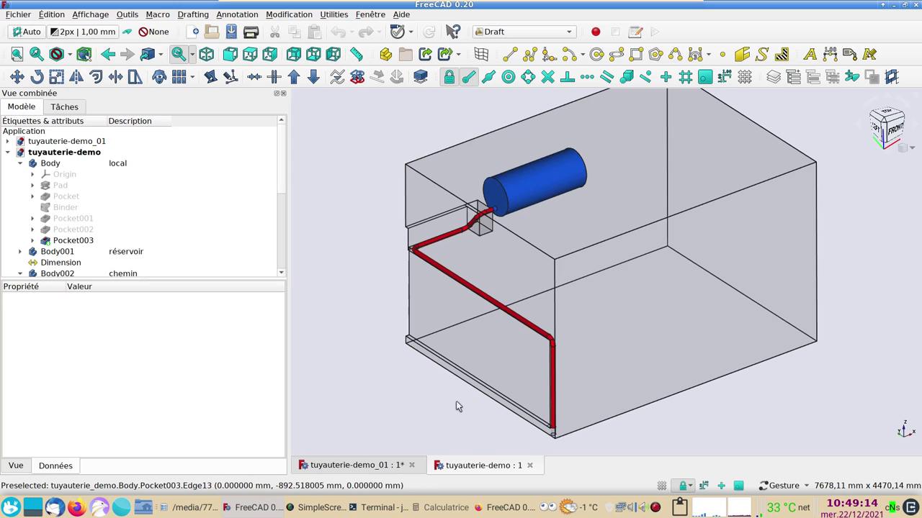
left_click(494, 494)
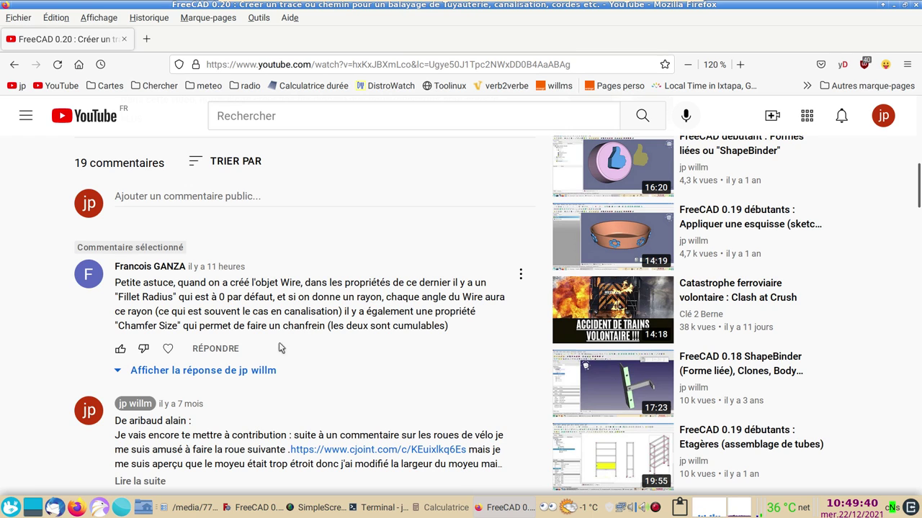
mouse_move(310, 439)
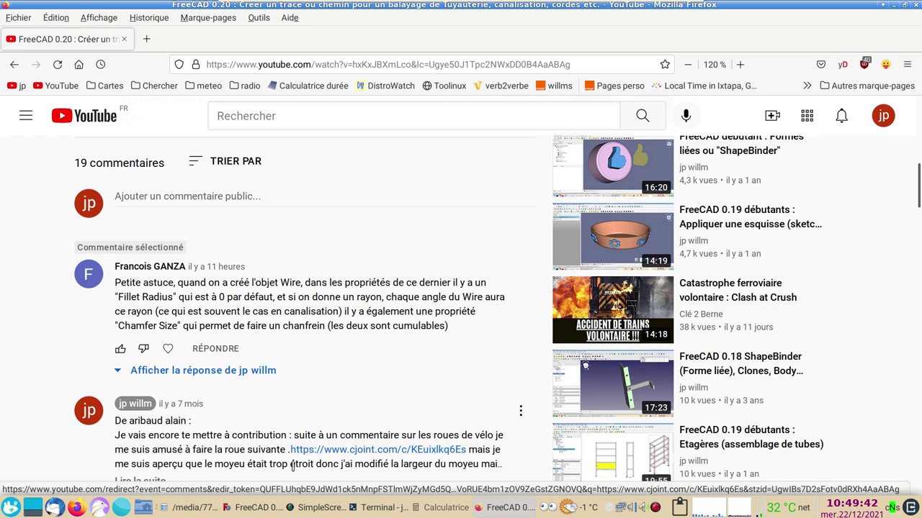
left_click(252, 508)
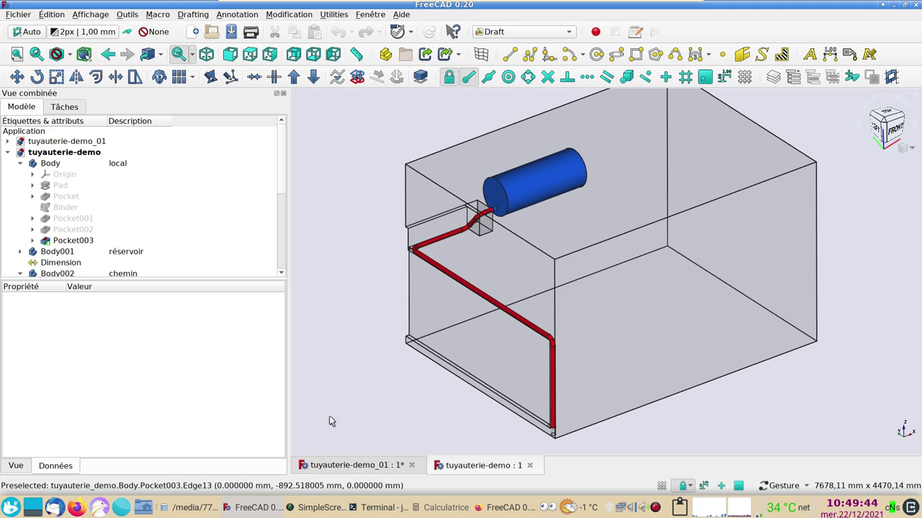
- Close the tuyauterie-demo document and show tuyauterie-demo_01 in Wireframe draw style, zoomed in
left_click(530, 466)
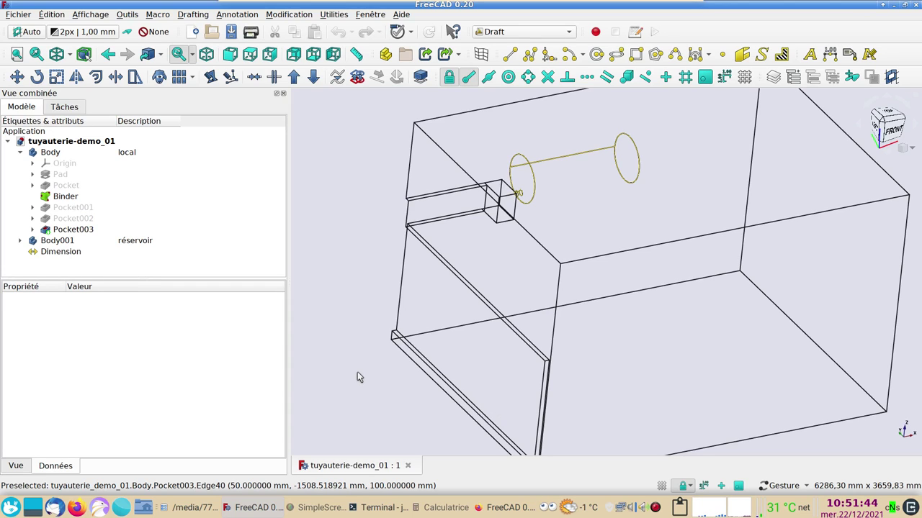
key("v")
key("1")
key("v")
key("3")
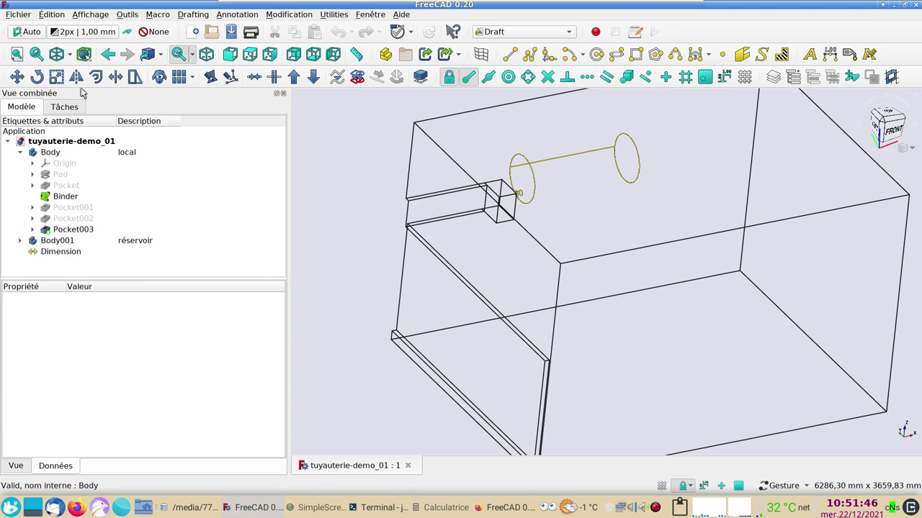
left_click(70, 54)
left_click(90, 96)
scroll(415, 370, "up", 1)
scroll(422, 244, "up", 1)
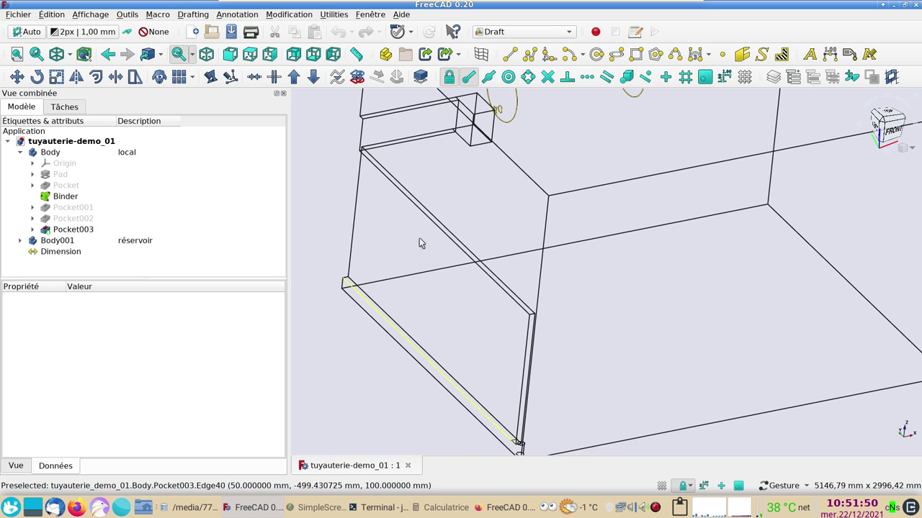
- Draw a Draft Wire from the outlet edge, up past the upper-left corner, to the tank inlet
left_click(529, 56)
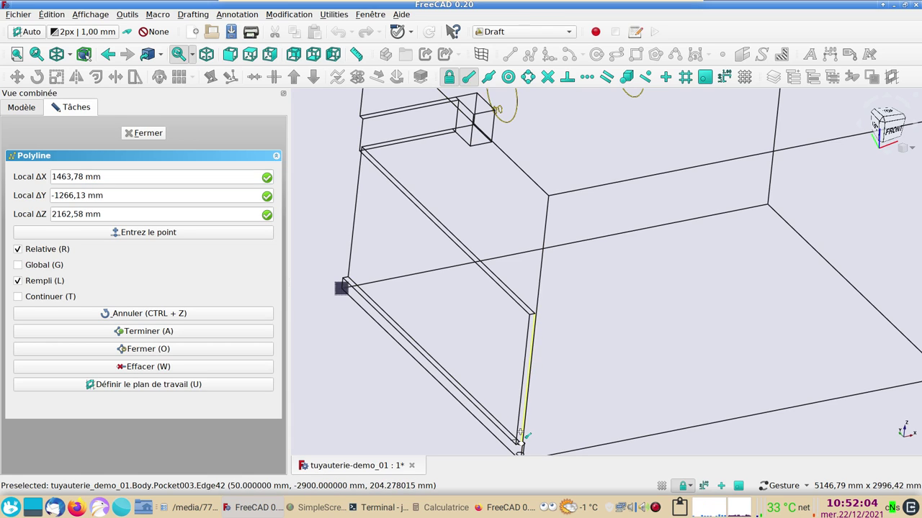
left_click(522, 439)
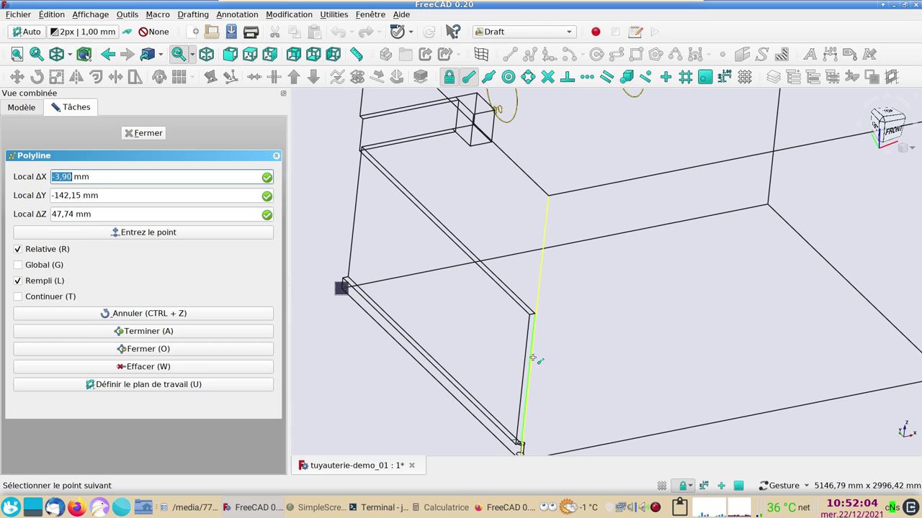
left_click(533, 318)
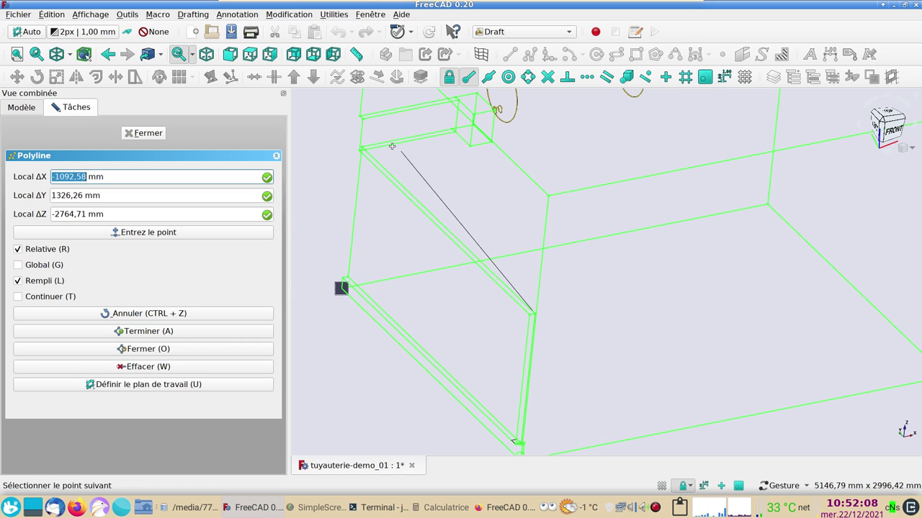
left_click(370, 152)
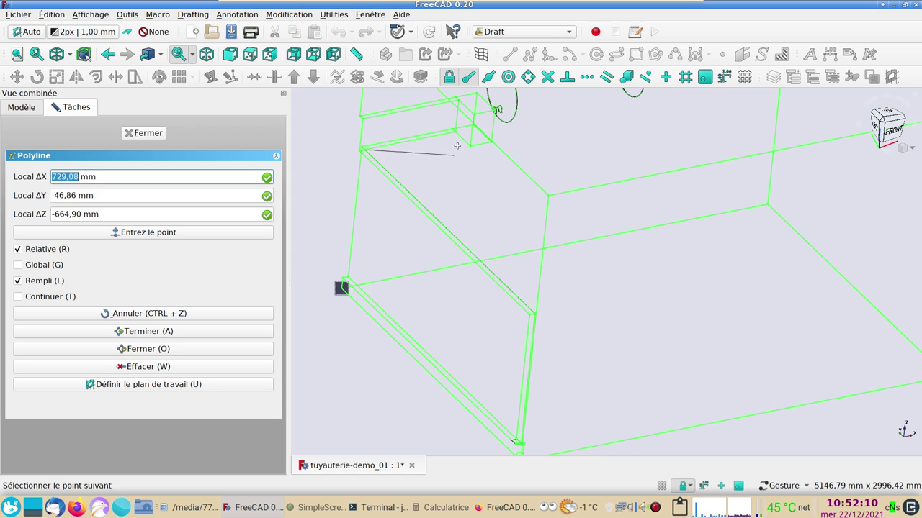
left_click(453, 133)
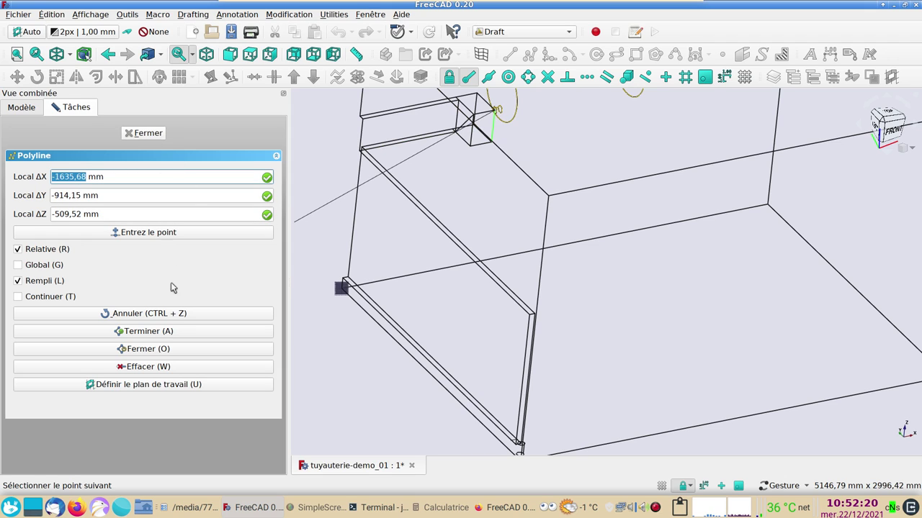
left_click(144, 331)
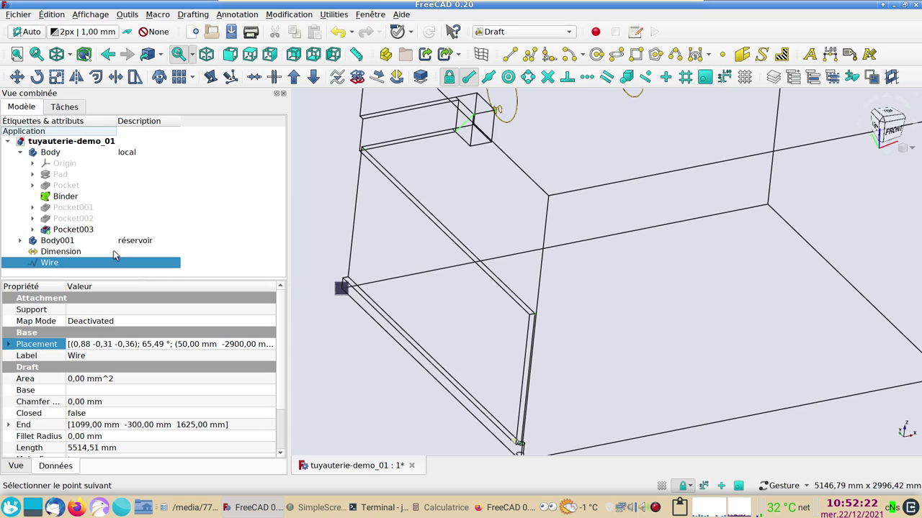
- Hide the Body and select the Wire to show its properties
left_click(66, 157)
key("space")
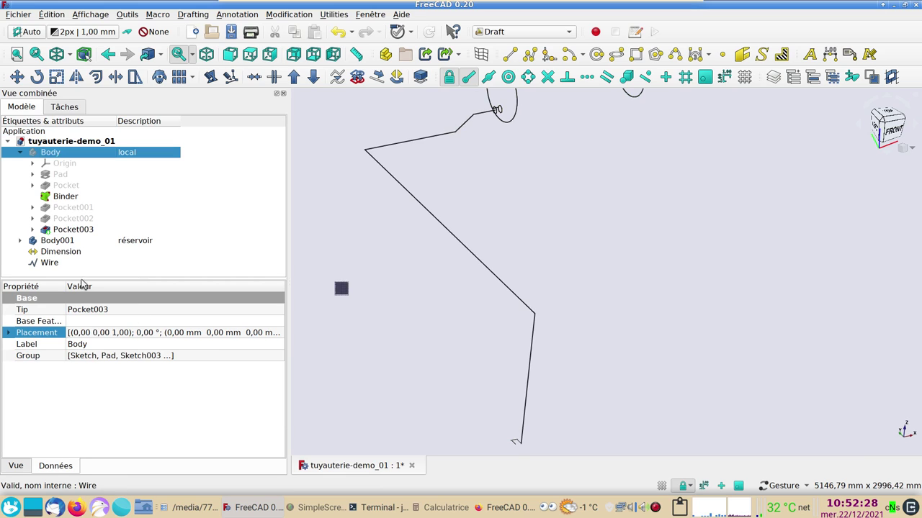
left_click(58, 264)
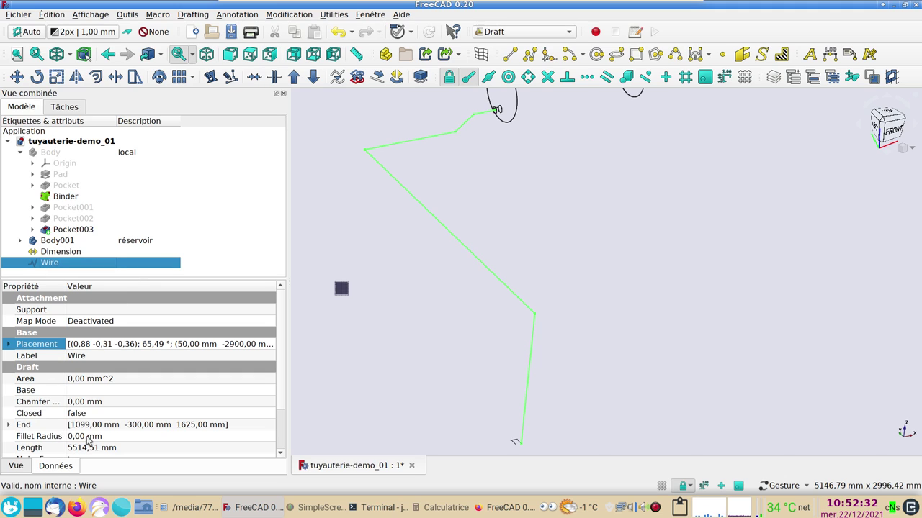
mouse_move(86, 439)
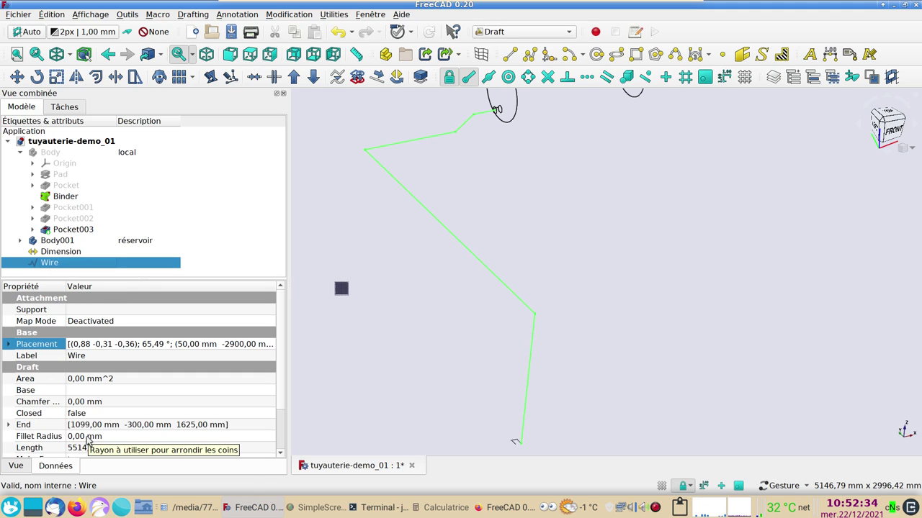
- Compute the radius in the calculator and set the Wire's Fillet Radius to 90,45 mm
left_click(441, 508)
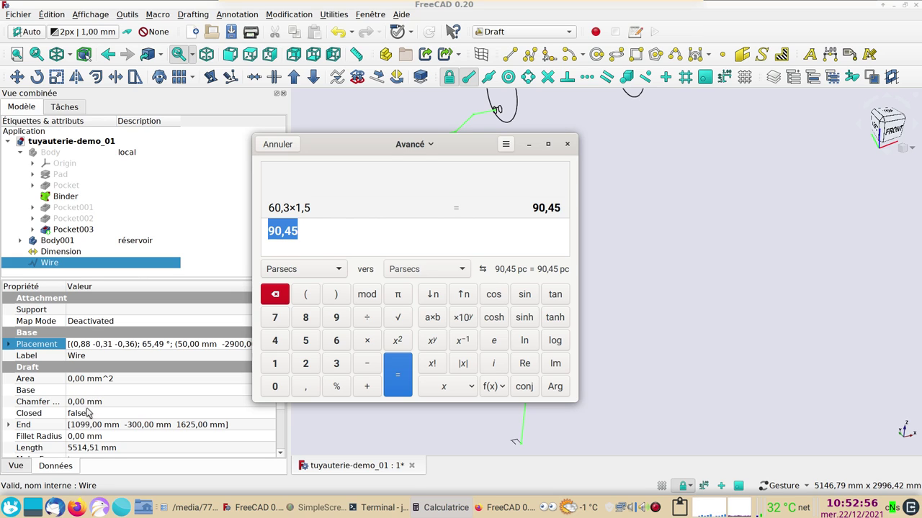
left_click(86, 436)
left_click(87, 436)
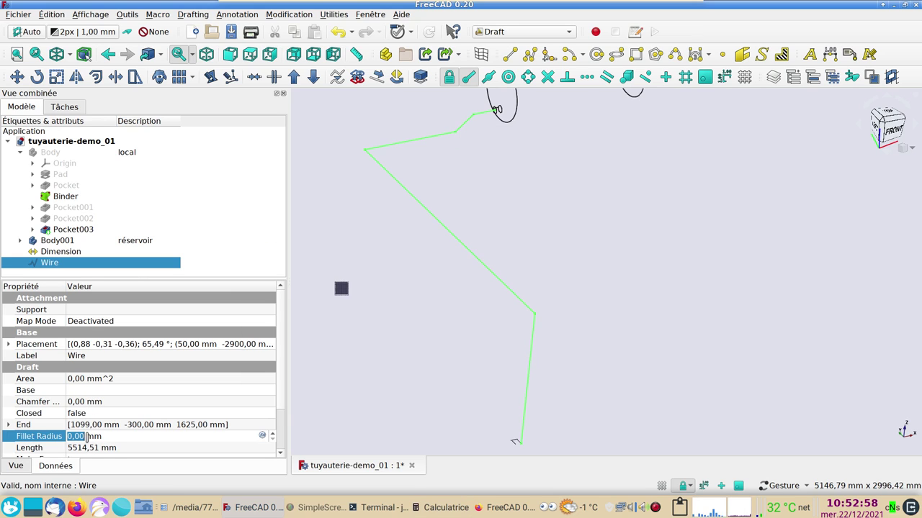
type("90,45")
key("Return")
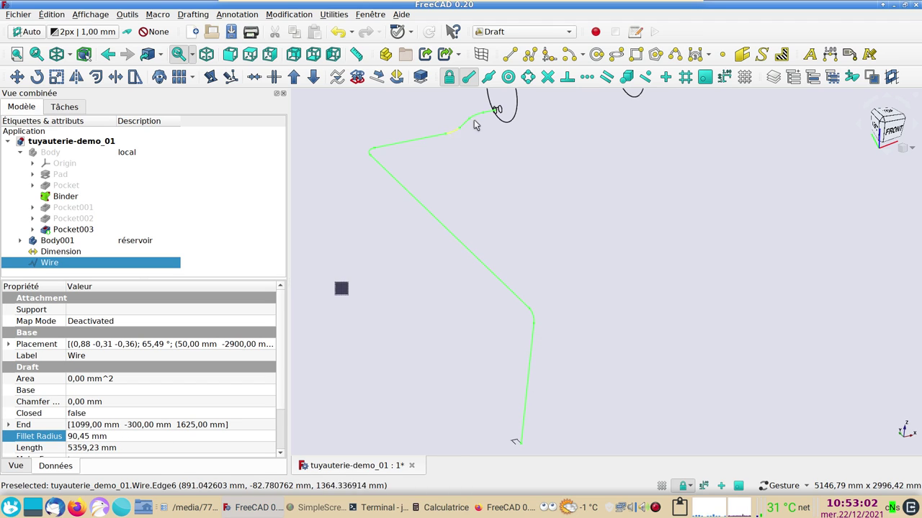
scroll(578, 381, "up", 2)
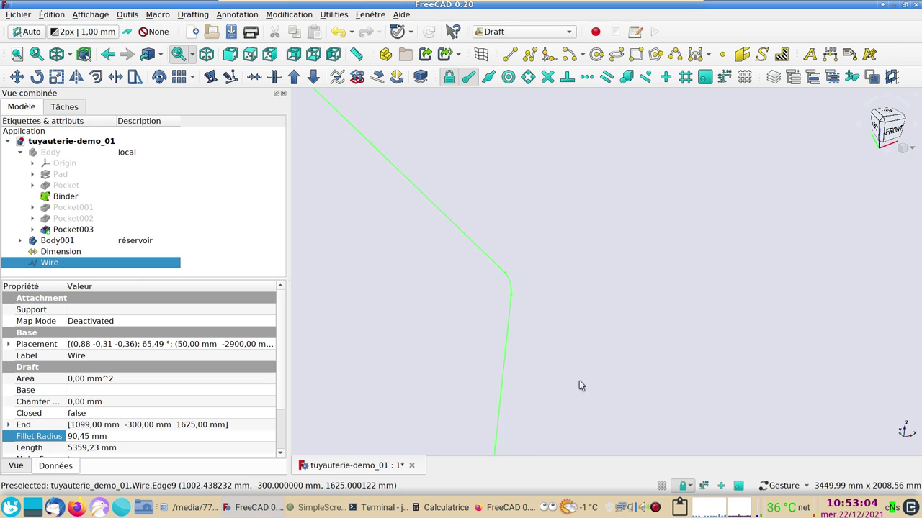
scroll(615, 304, "up", 1)
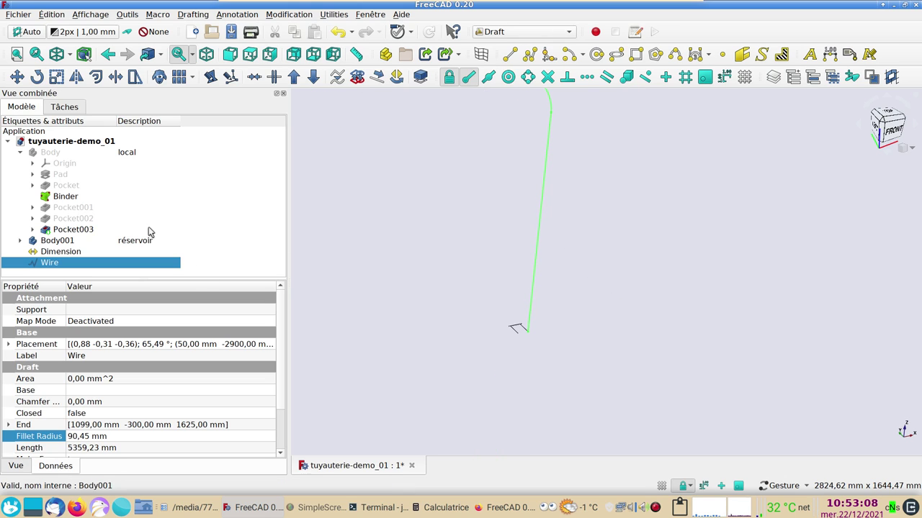
left_click(87, 153)
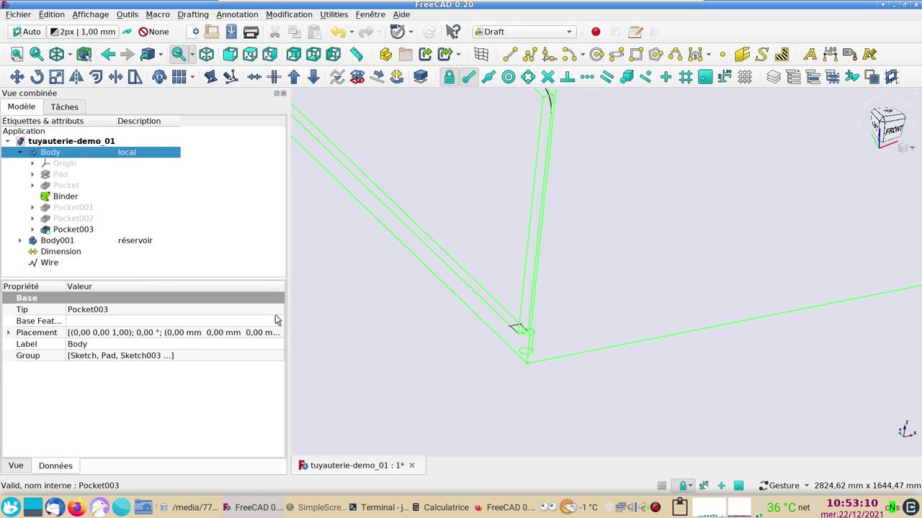
key("v")
key("1")
mouse_move(488, 427)
left_mouse_down()
mouse_move(536, 357)
mouse_move(514, 395)
mouse_move(592, 324)
left_mouse_up()
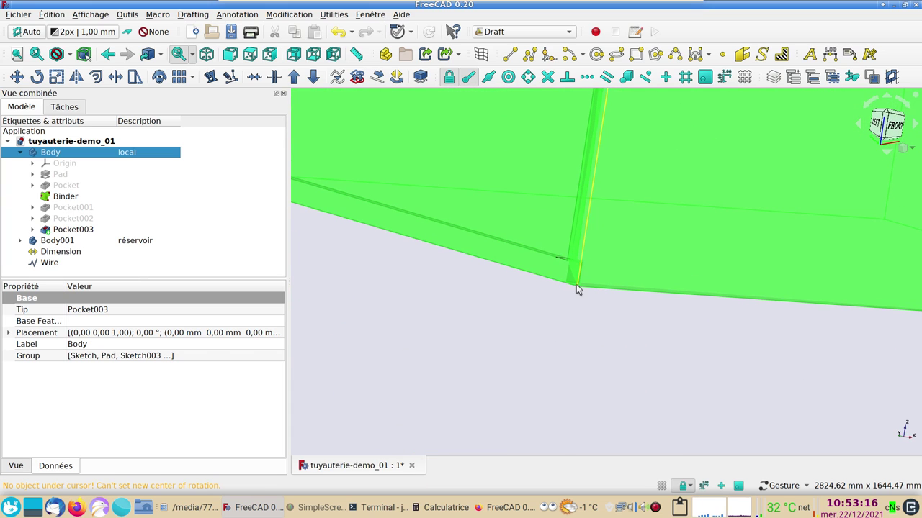
mouse_move(576, 284)
left_mouse_down()
mouse_move(619, 313)
mouse_move(501, 296)
mouse_move(702, 339)
mouse_move(642, 331)
mouse_move(857, 310)
left_mouse_up()
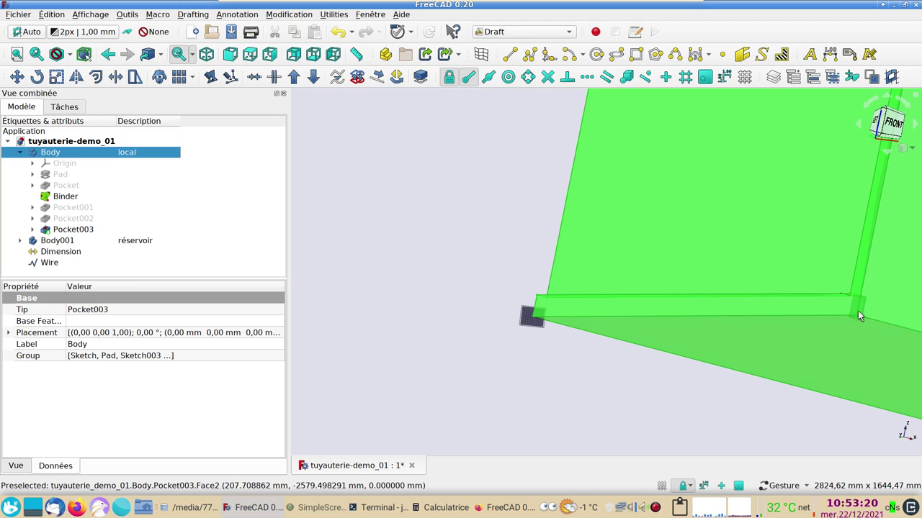
middle_click(859, 314)
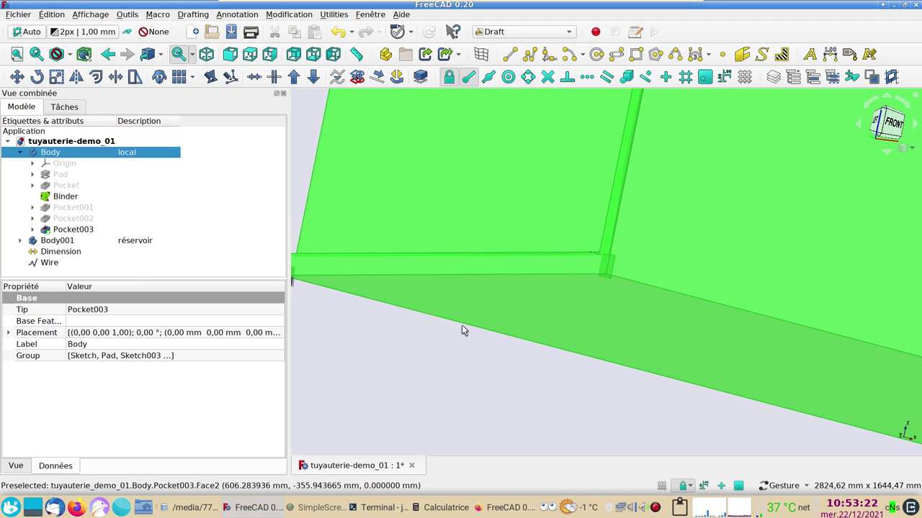
left_click(33, 185)
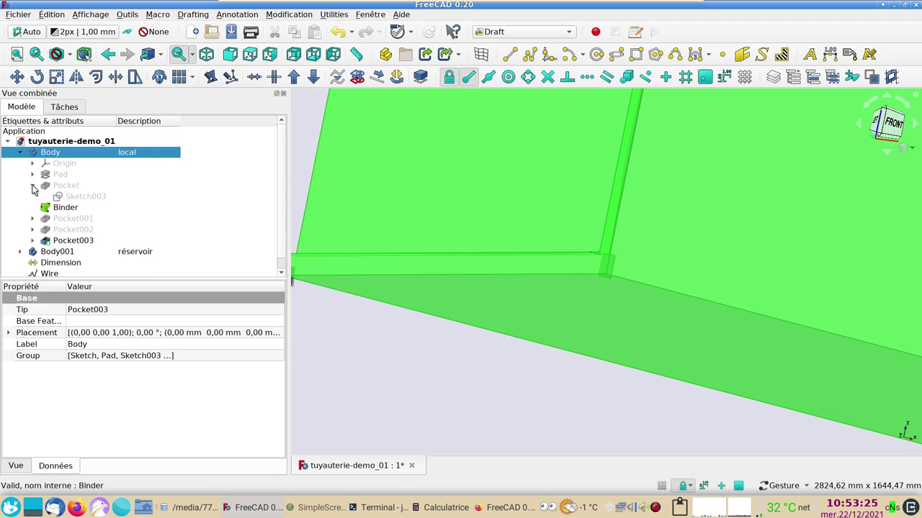
left_click(72, 197)
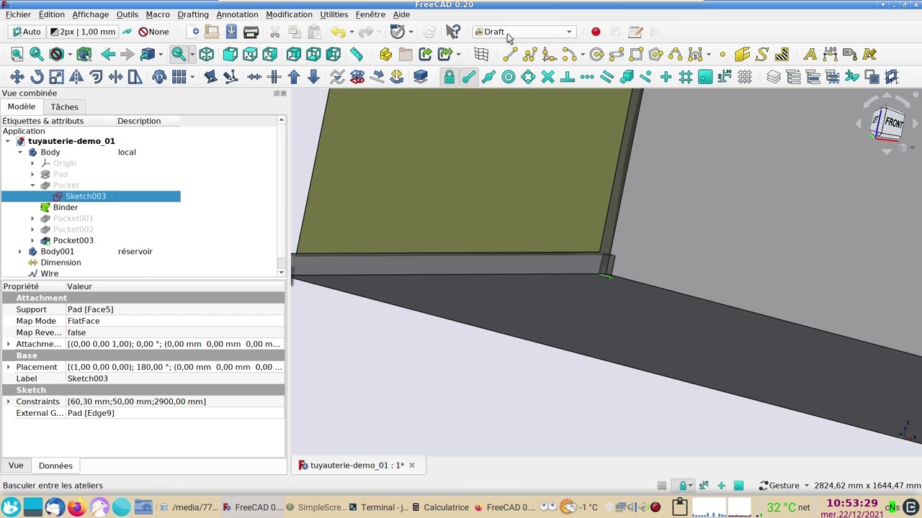
- Switch to the Part Design workbench and create an empty Body002, dismissing the warning
left_click(507, 33)
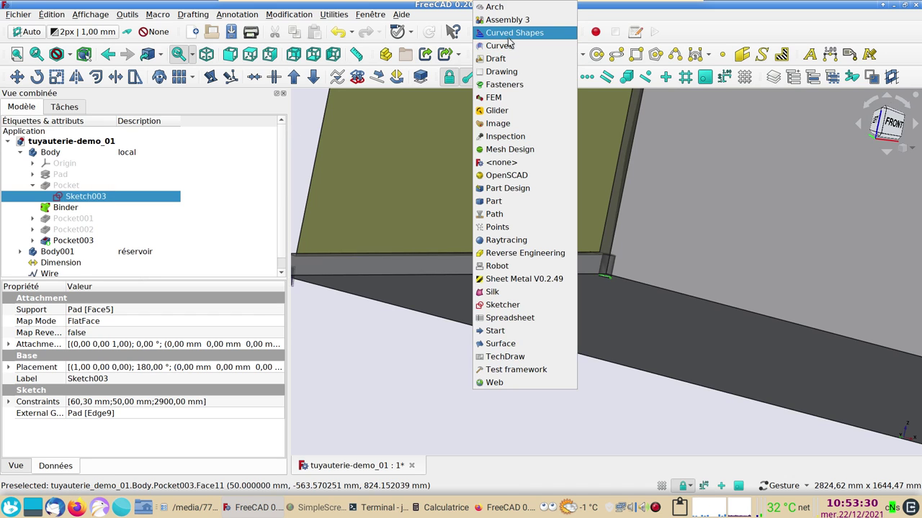
left_click(518, 188)
left_click(20, 108)
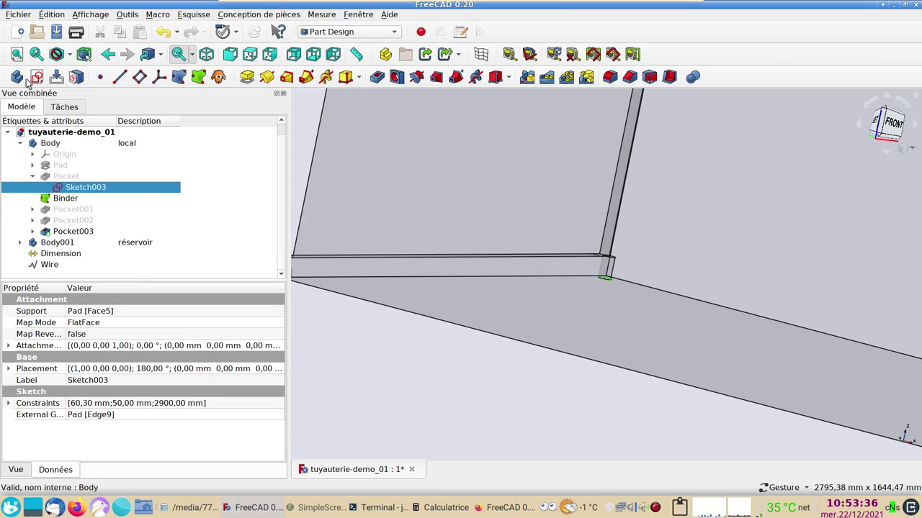
left_click(12, 78)
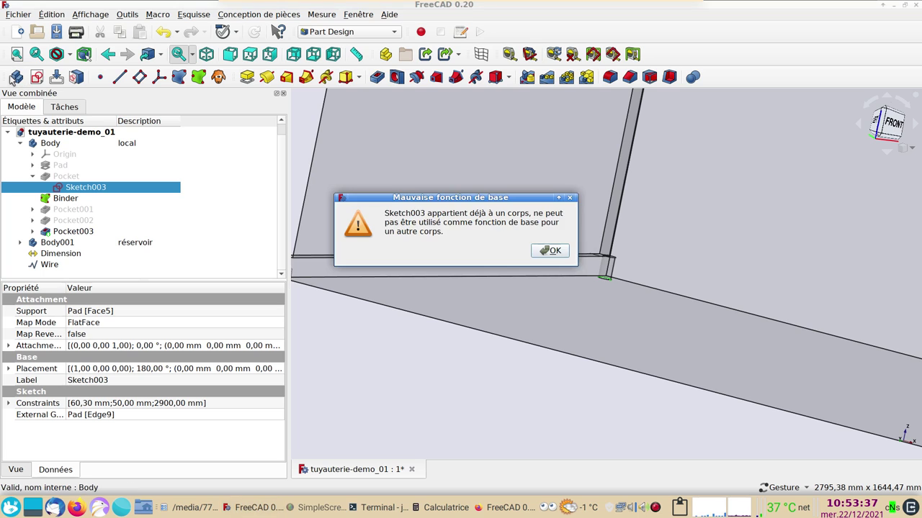
left_click(552, 249)
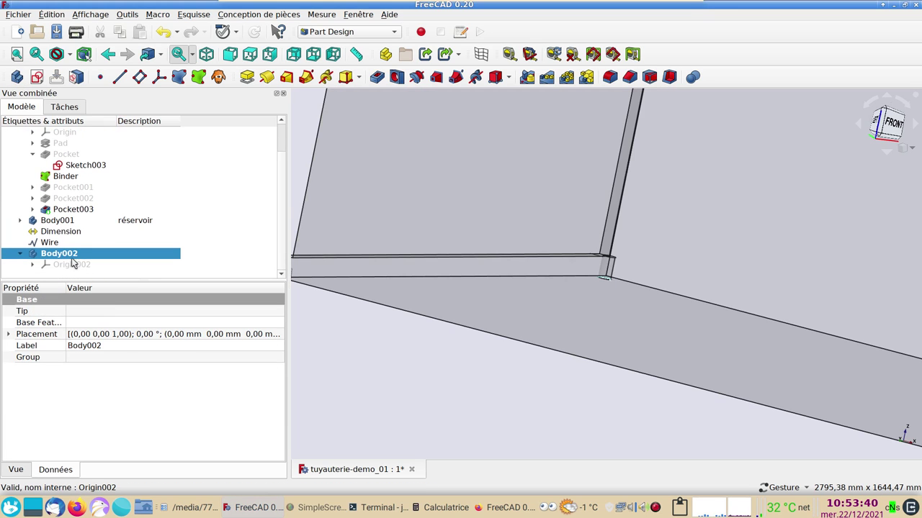
- Link Sketch003 into Body002 as SubShapeBinder Binder001 and open its Placement property
left_click(81, 166)
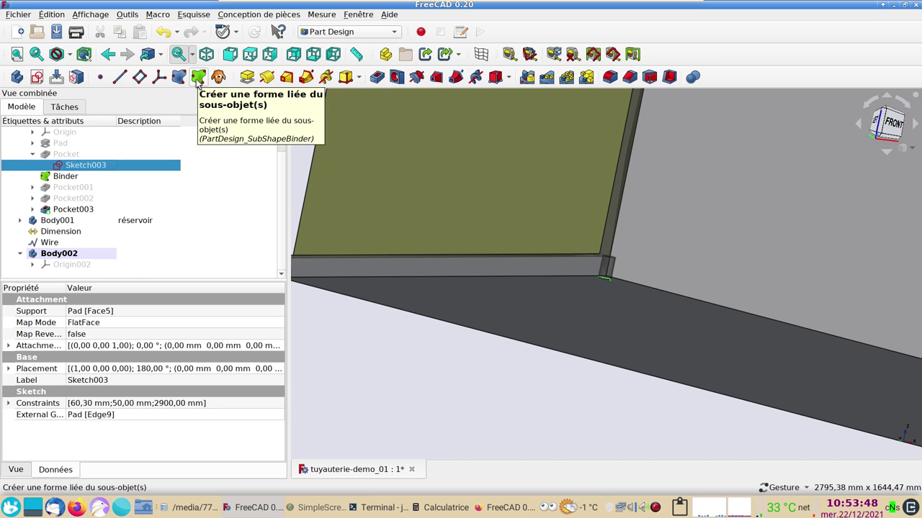
left_click(197, 78)
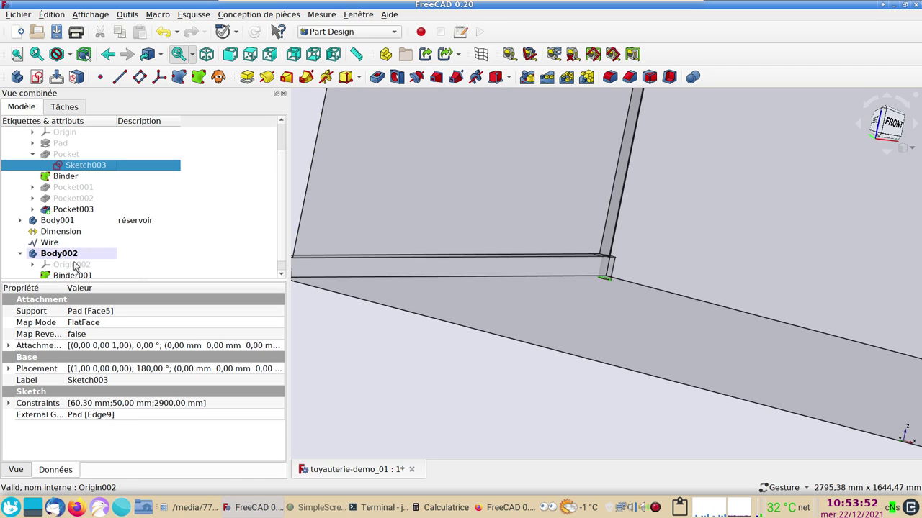
scroll(77, 266, "down", 1)
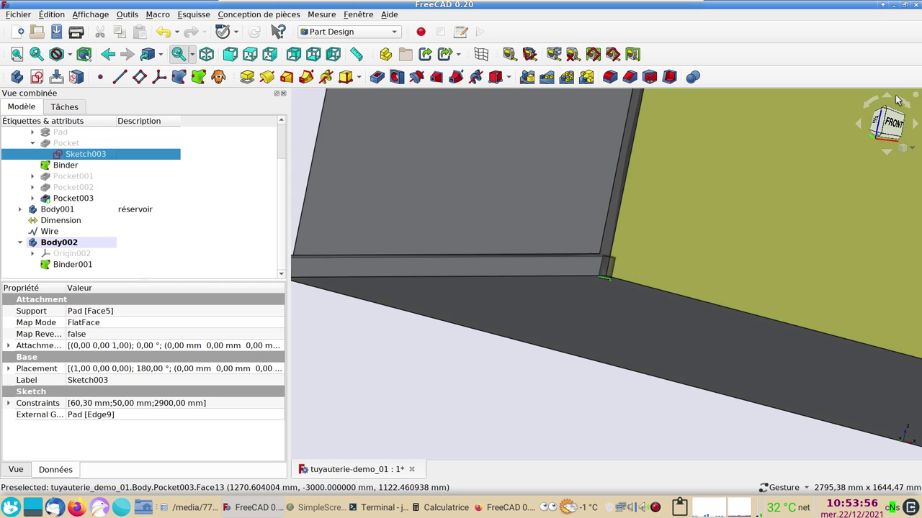
left_click(893, 124)
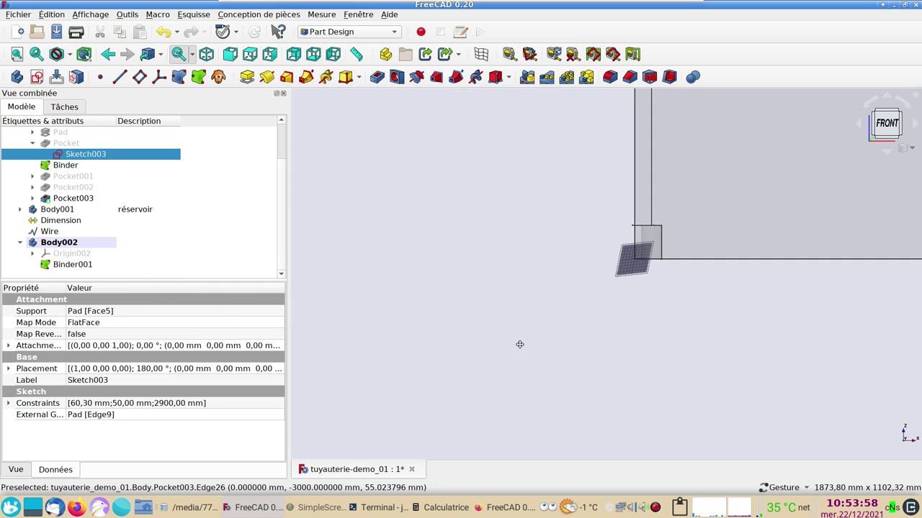
left_click(112, 265)
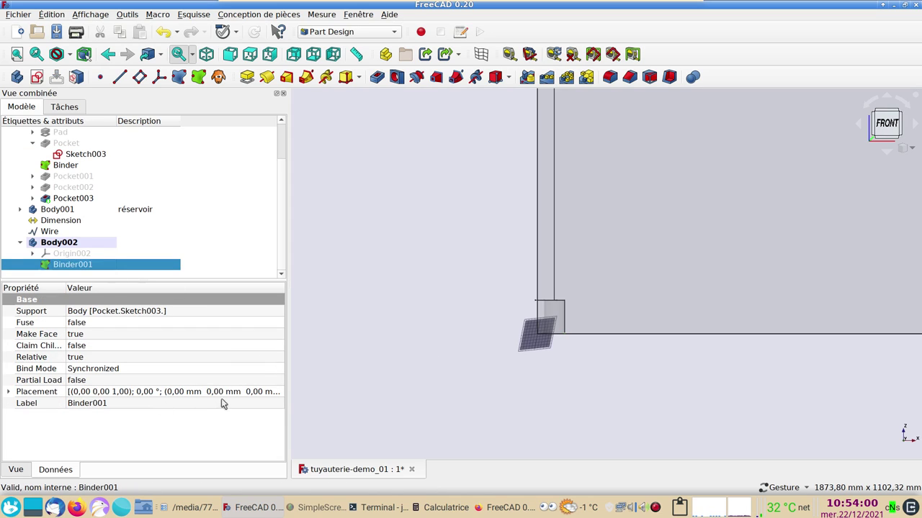
left_click(284, 392)
- Set Binder001's Placement Translation Z to 100 mm, then zoom and orbit to view from below
left_click(281, 391)
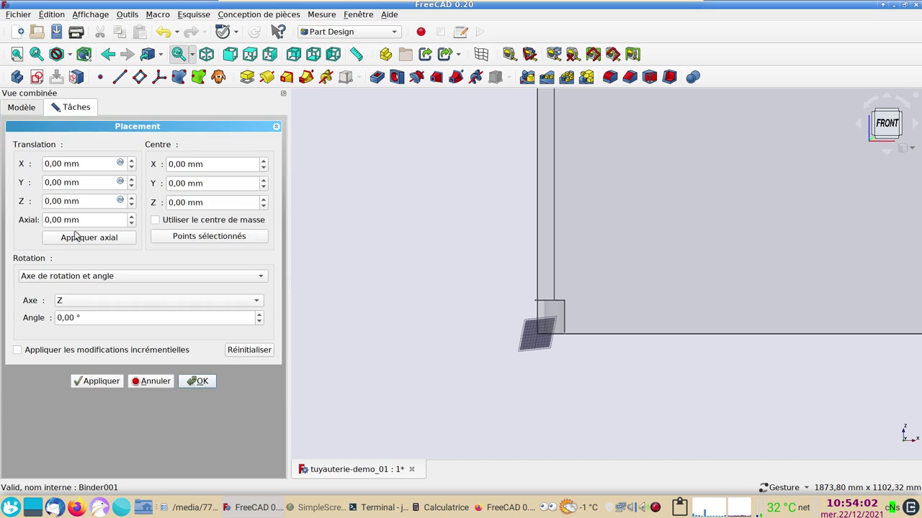
double_click(81, 202)
type("1")
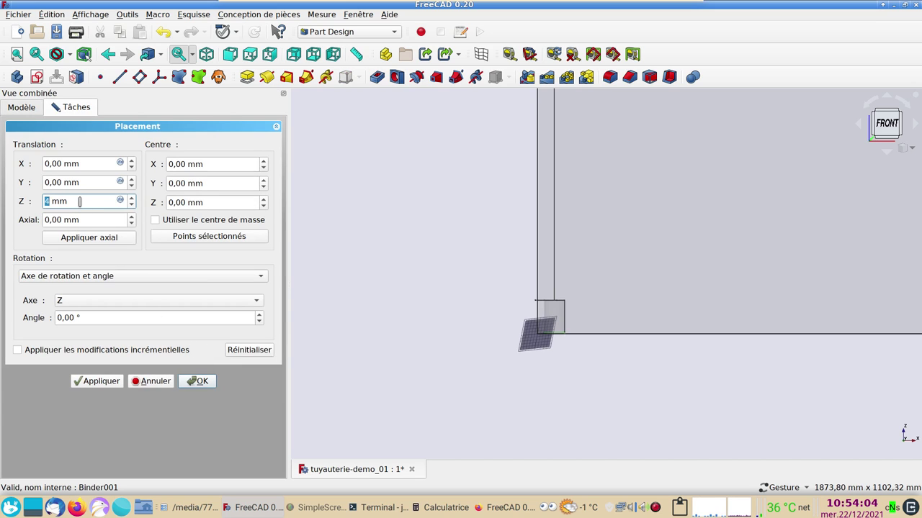
type("00")
key("Return")
scroll(511, 331, "up", 2)
scroll(518, 322, "up", 4)
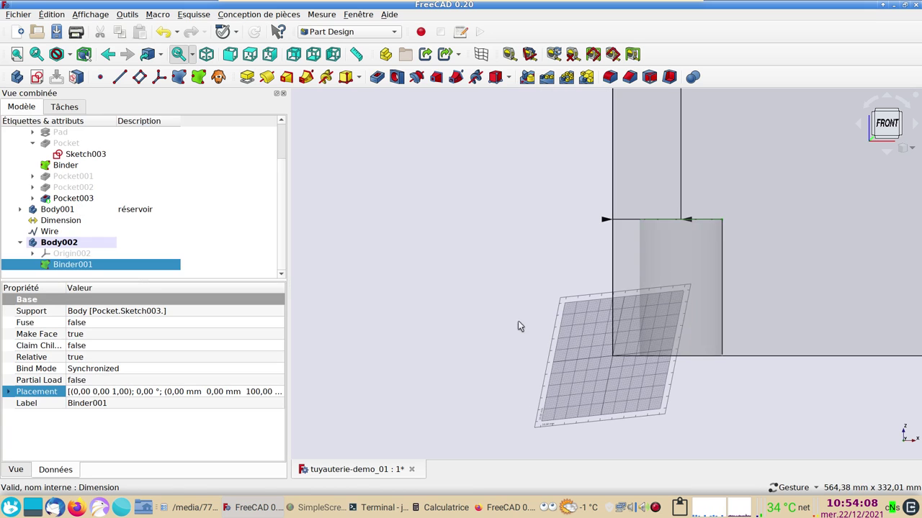
mouse_move(403, 302)
left_mouse_down()
mouse_move(428, 314)
mouse_move(443, 354)
left_mouse_up()
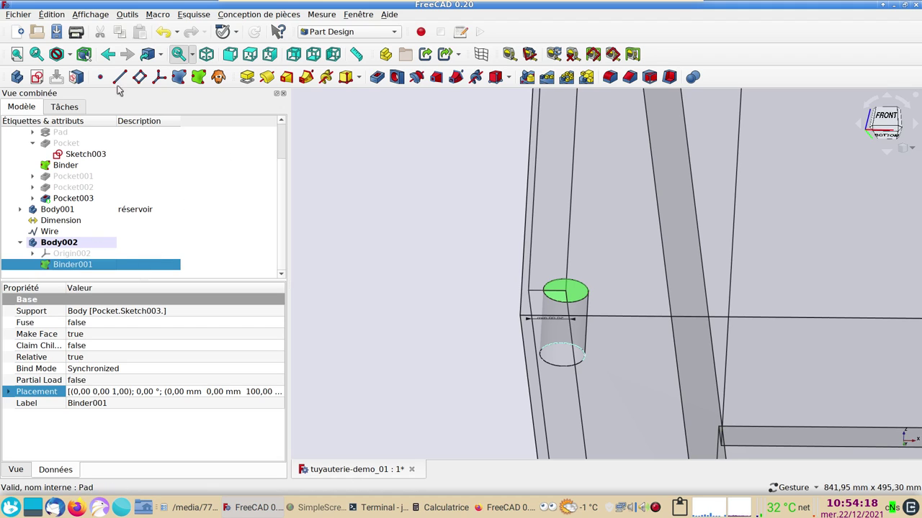
- Create Sketch007 on Binder001 and import the binder's circle as external reference geometry
left_click(37, 77)
left_click(64, 203)
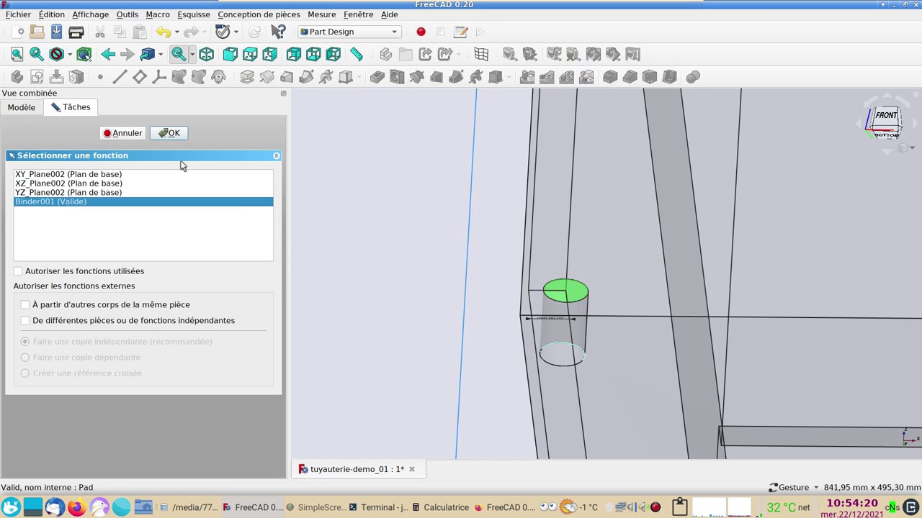
left_click(171, 133)
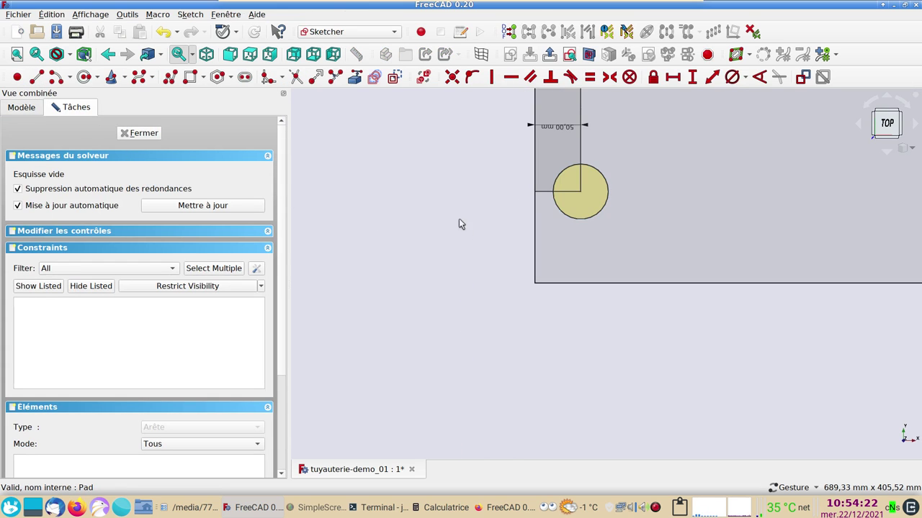
left_click(21, 107)
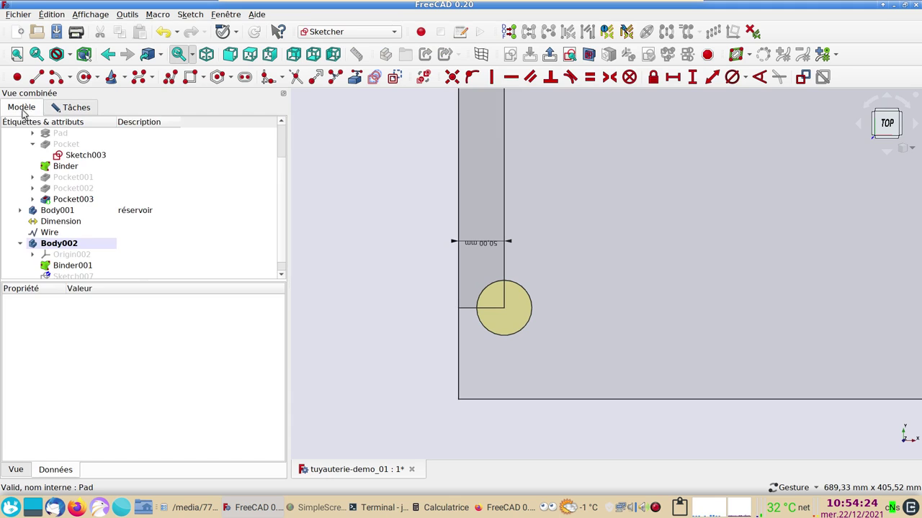
scroll(79, 176, "up", 2)
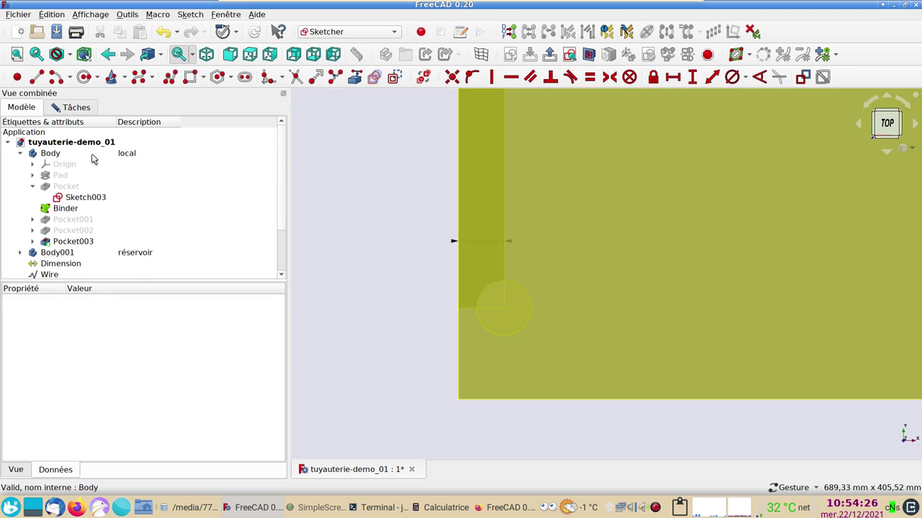
left_click(91, 154)
left_click(61, 255)
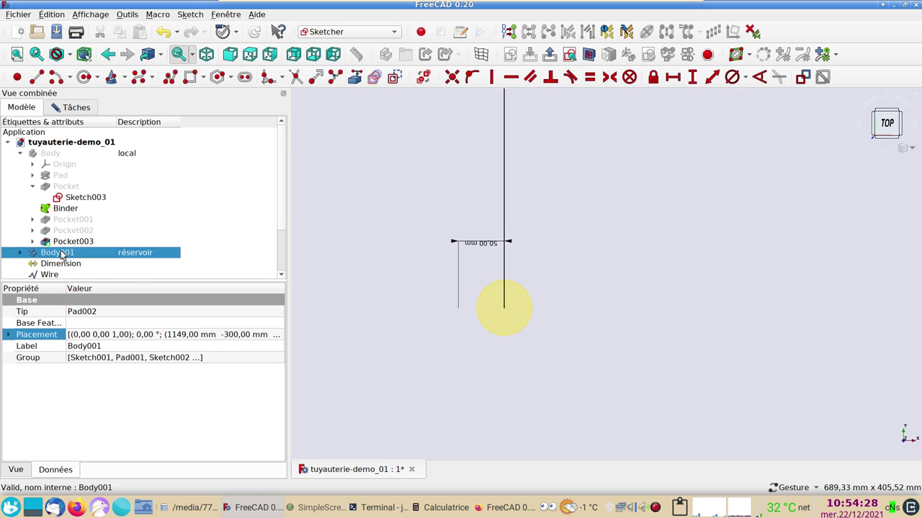
left_click(354, 77)
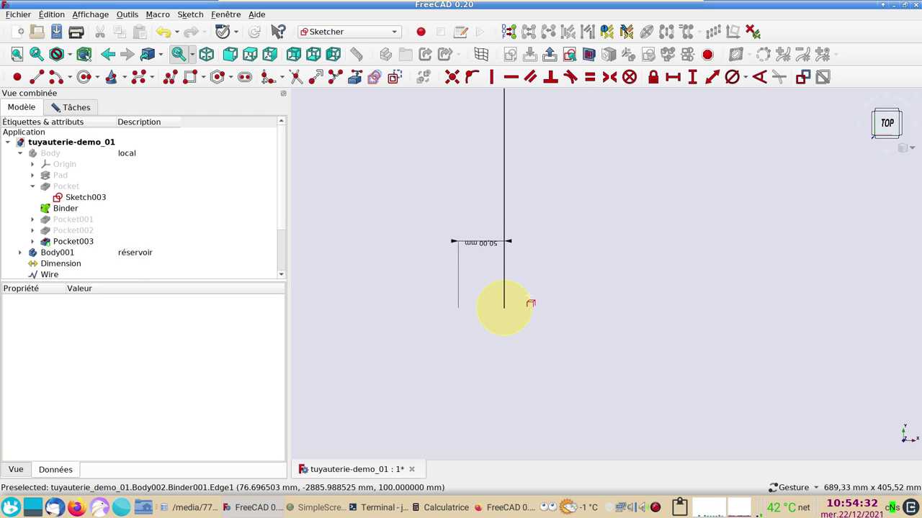
left_click(533, 301)
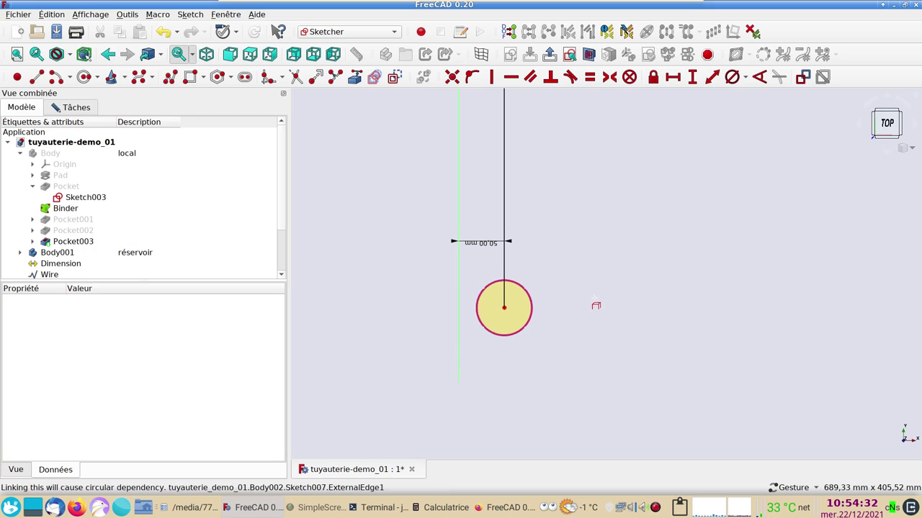
- Draw a smaller circle centred on the reference circle's centre and select it
left_click(84, 77)
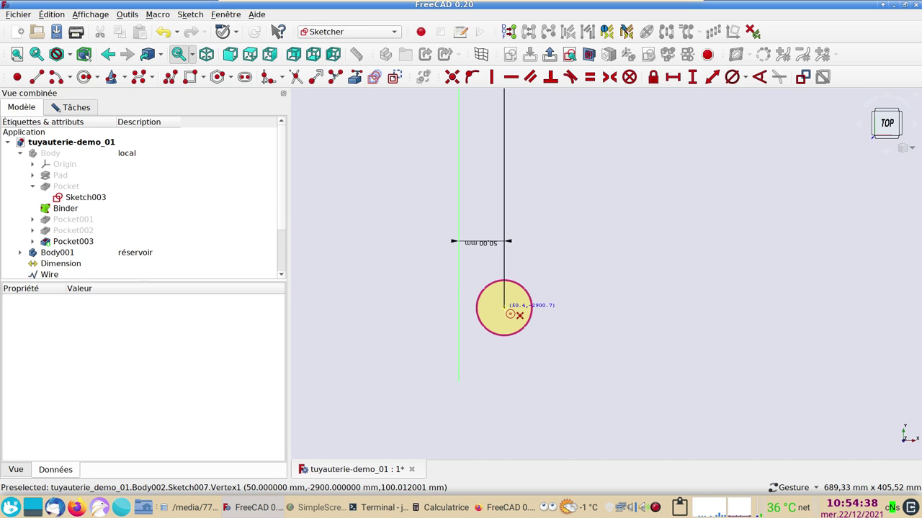
left_click(504, 308)
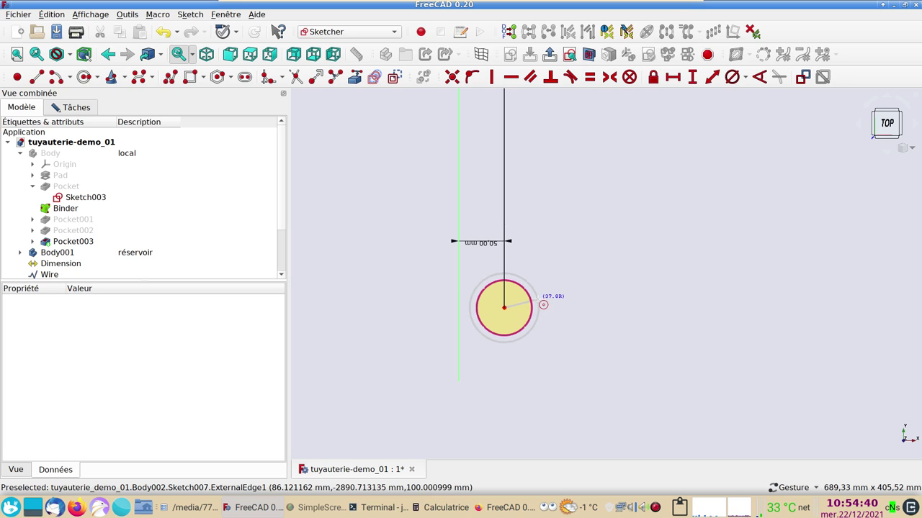
left_click(540, 302)
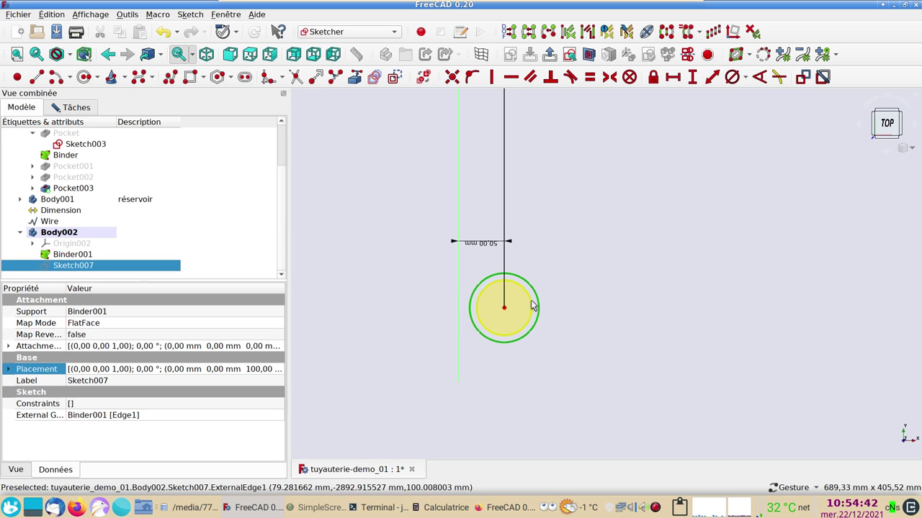
left_click(624, 311)
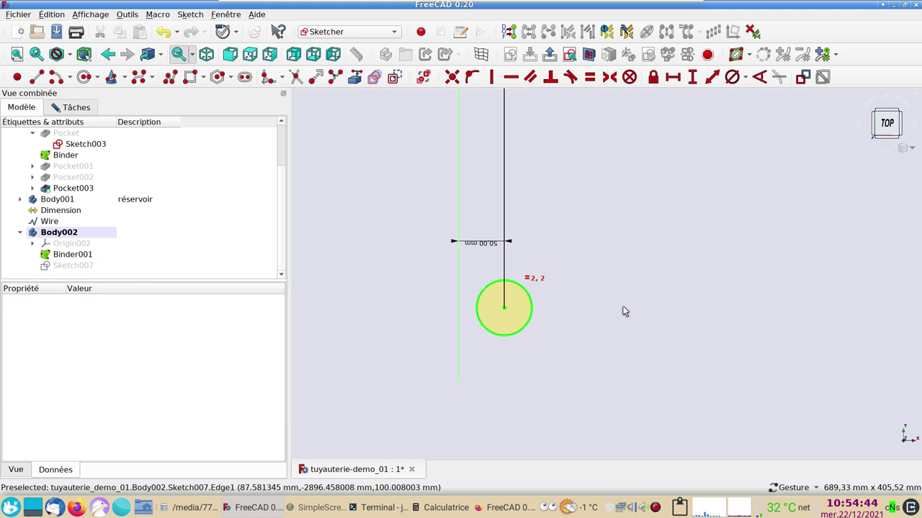
scroll(562, 325, "up", 2)
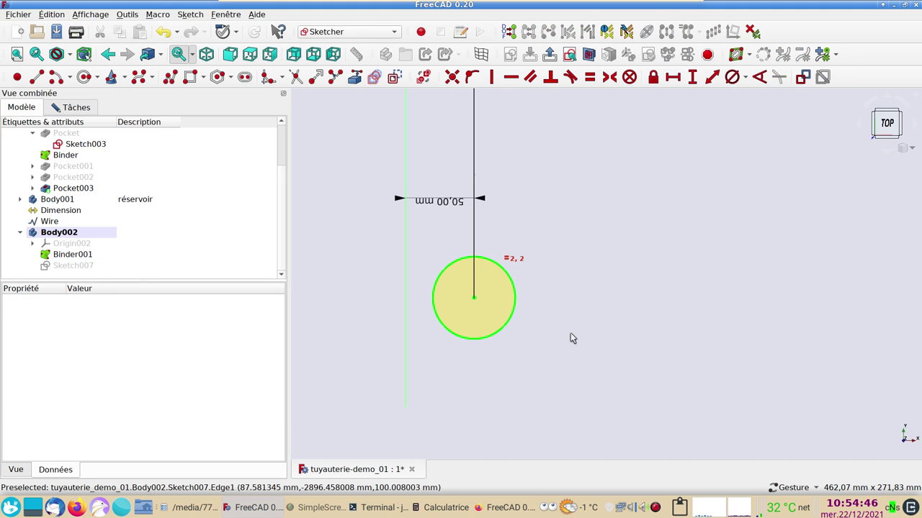
left_click(84, 78)
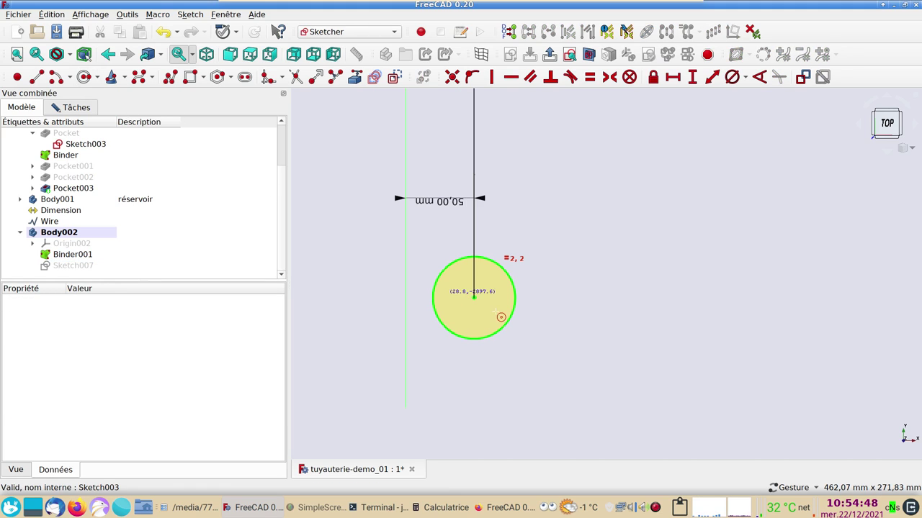
left_click(478, 303)
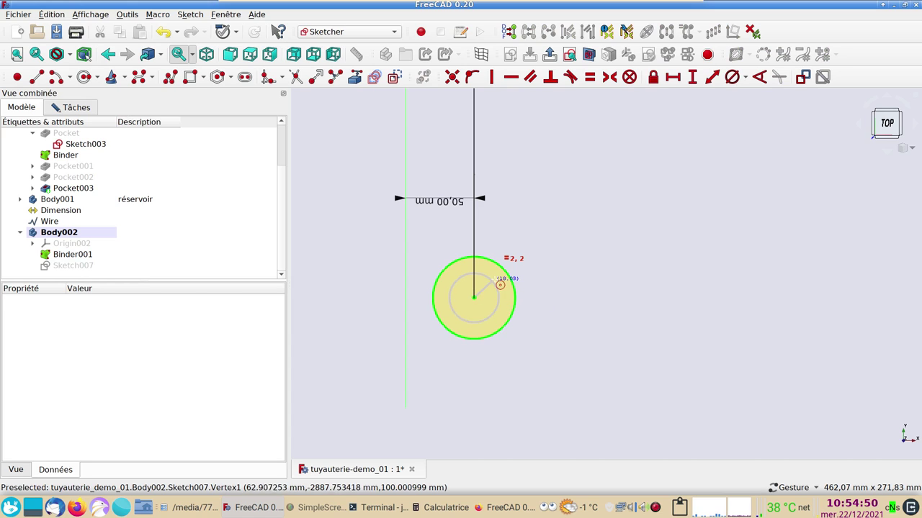
left_click(503, 277)
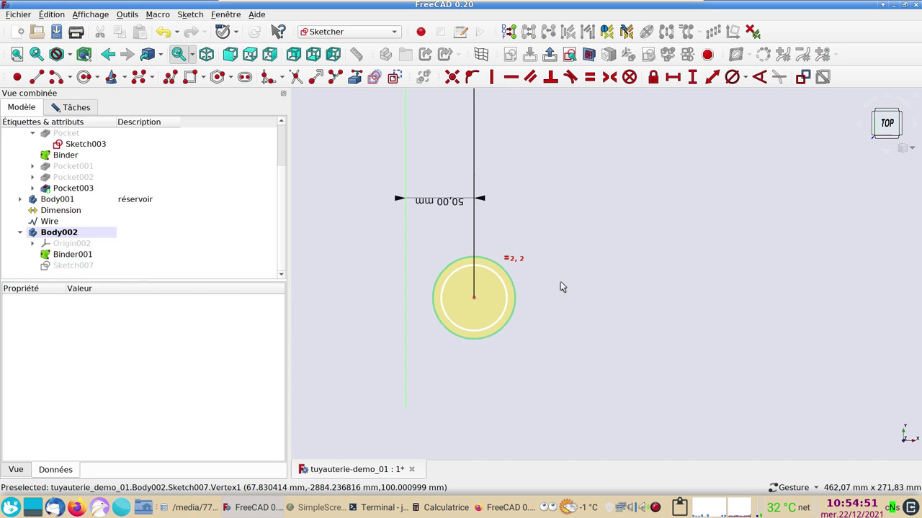
left_click(506, 292)
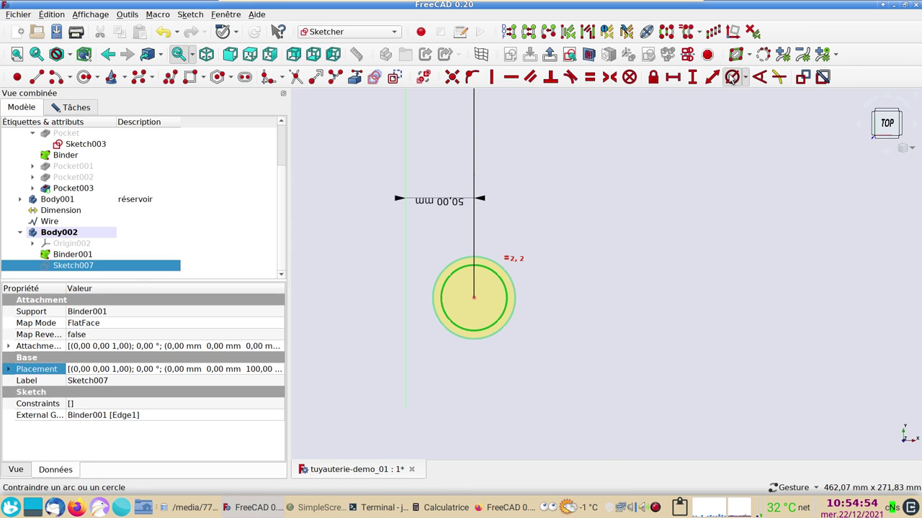
- Constrain the inner circle's diameter to 56,3 mm (60.3-4) and close Sketch007
left_click(731, 77)
type("60.3-4 mm")
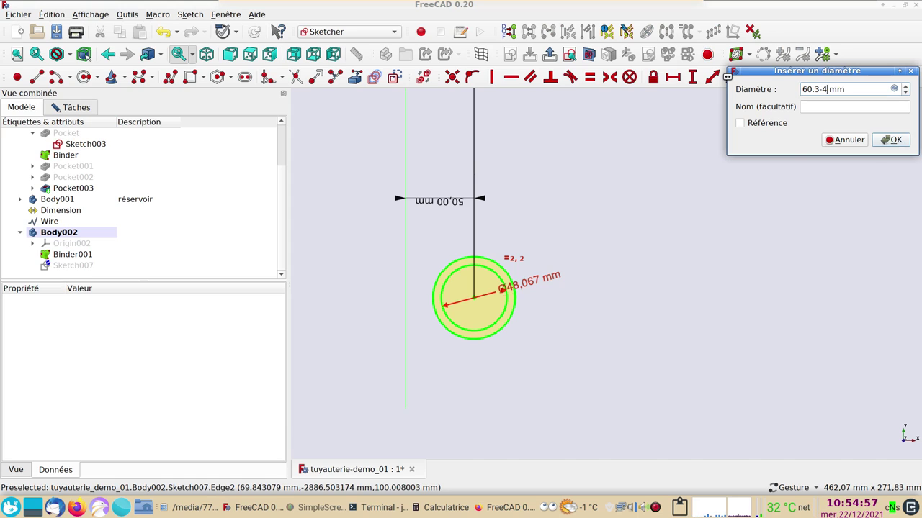
key("Return")
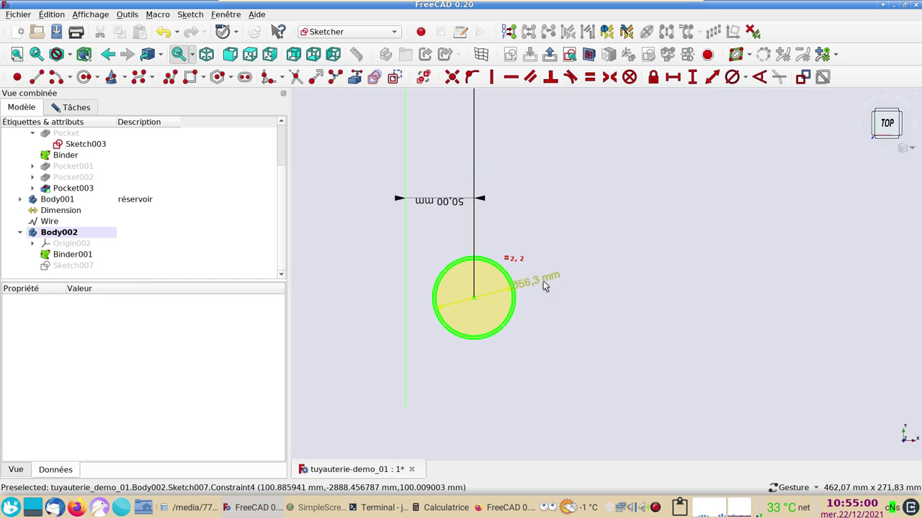
left_click_drag(545, 281, 562, 299)
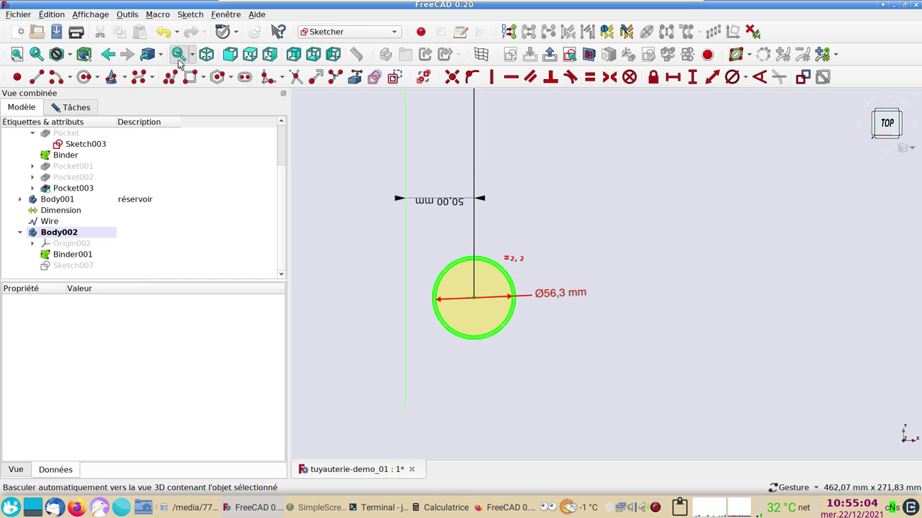
left_click(81, 110)
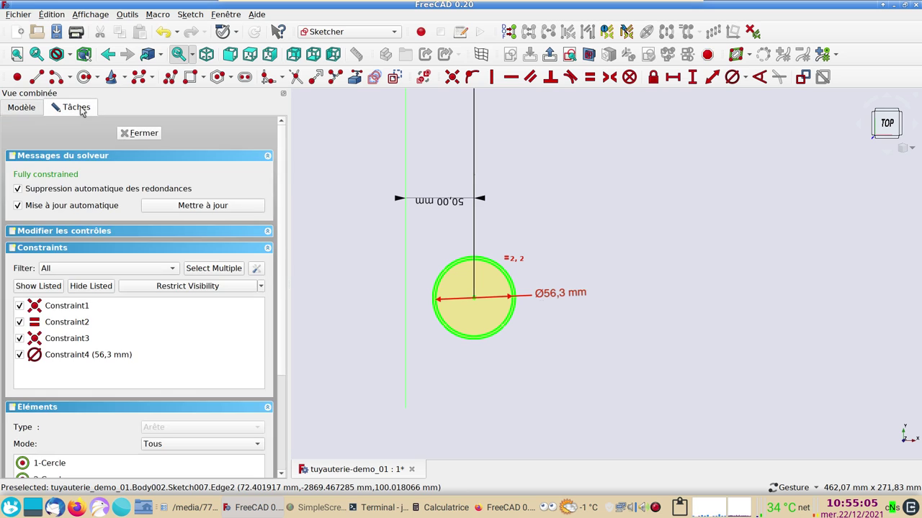
left_click(144, 133)
- Zoom out and orbit until the blue tank and the filleted Wire path surround the new profile
scroll(590, 265, "down", 2)
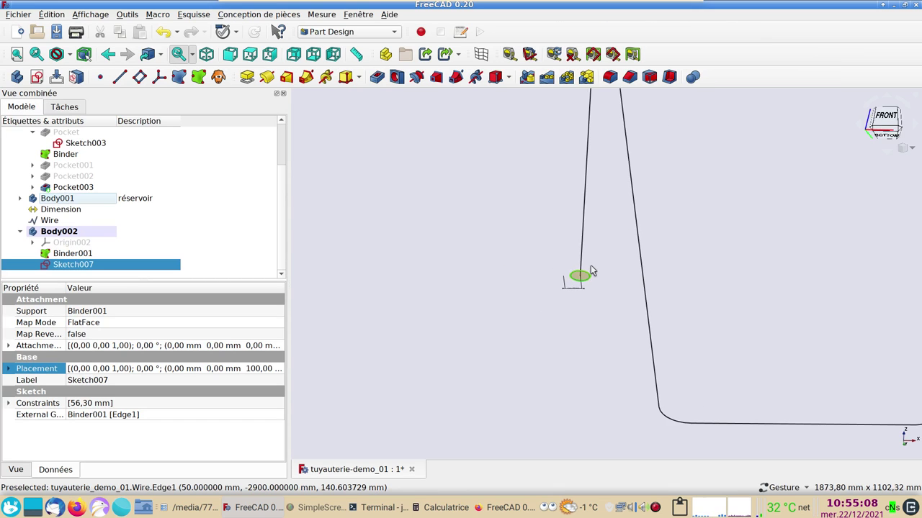
mouse_move(590, 267)
left_mouse_down()
mouse_move(483, 303)
mouse_move(504, 319)
mouse_move(560, 317)
mouse_move(631, 360)
mouse_move(486, 304)
mouse_move(537, 323)
left_mouse_up()
scroll(620, 351, "down", 2)
scroll(642, 269, "down", 3)
left_click_drag(649, 257, 653, 304)
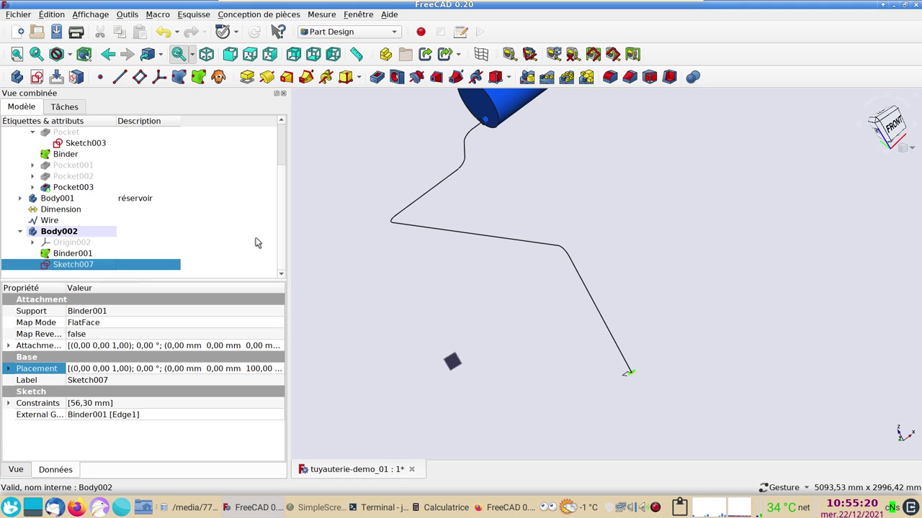
- Sweep Sketch007 along the Wire as an AdditivePipe, keeping an independent copy of the path
left_click(310, 83)
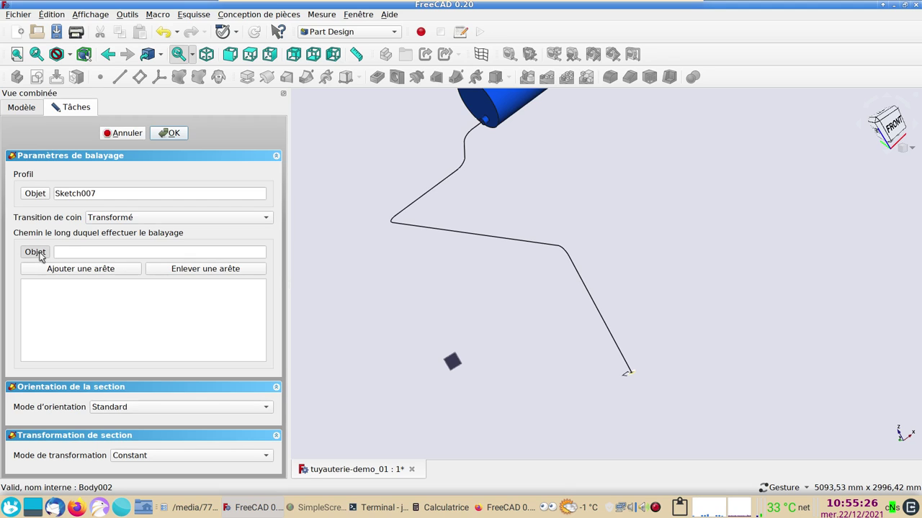
left_click(585, 286)
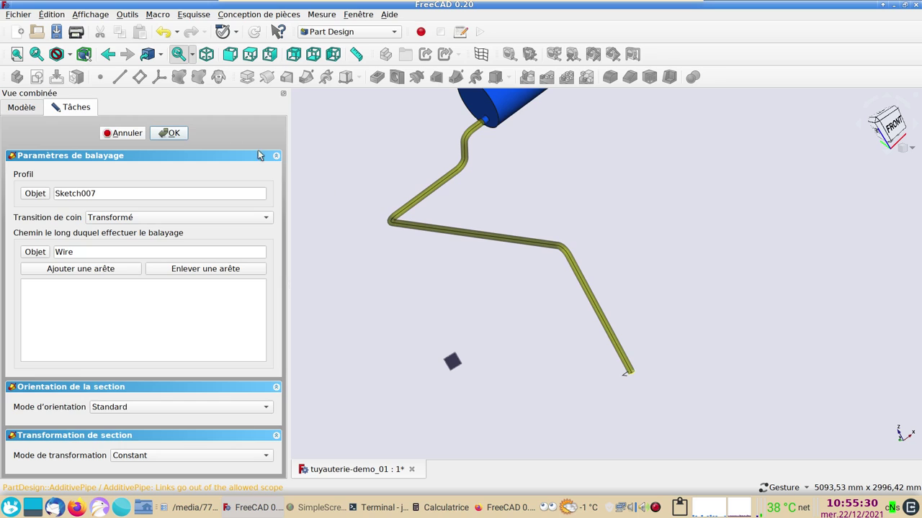
left_click(171, 134)
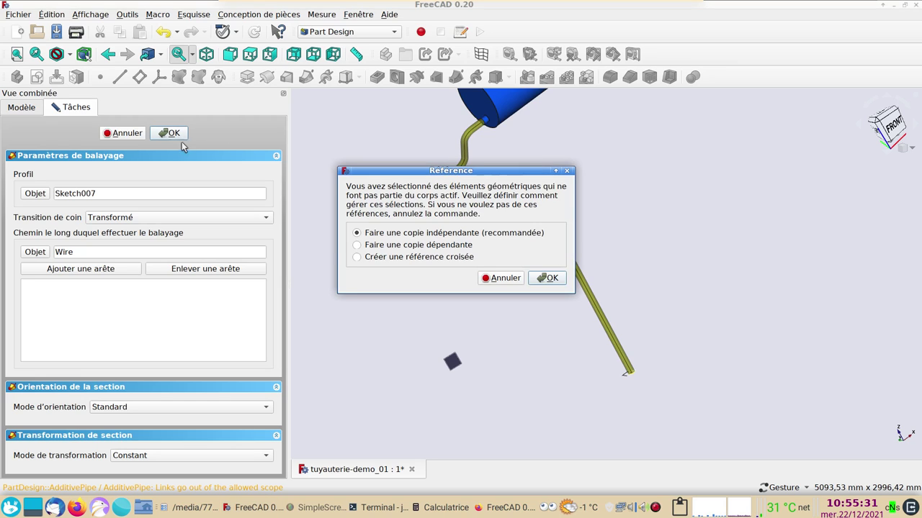
left_click(549, 277)
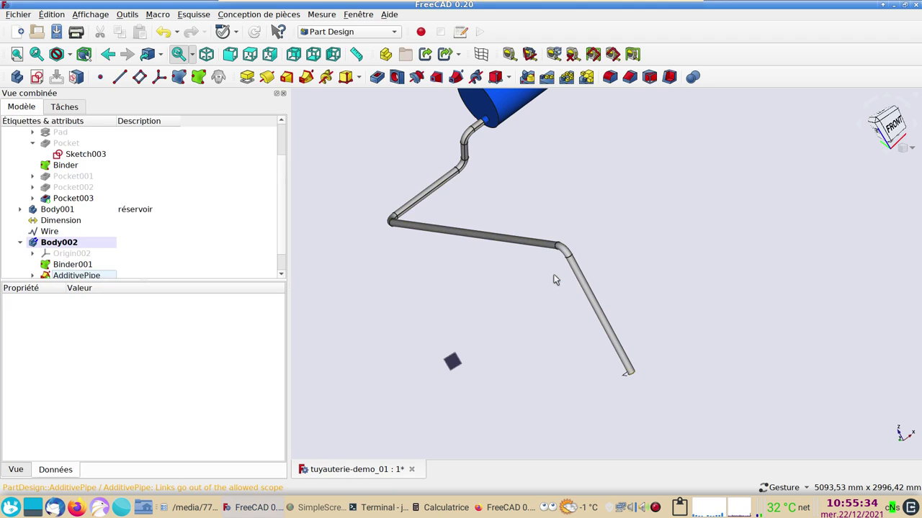
scroll(120, 263, "down", 1)
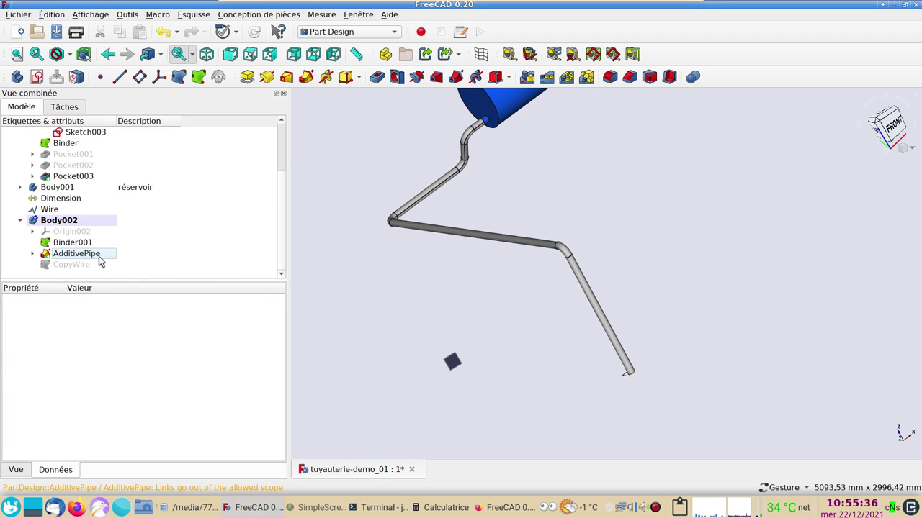
- Set the AdditivePipe's shape colour to red (#ff0000) in its display properties
left_click(76, 253)
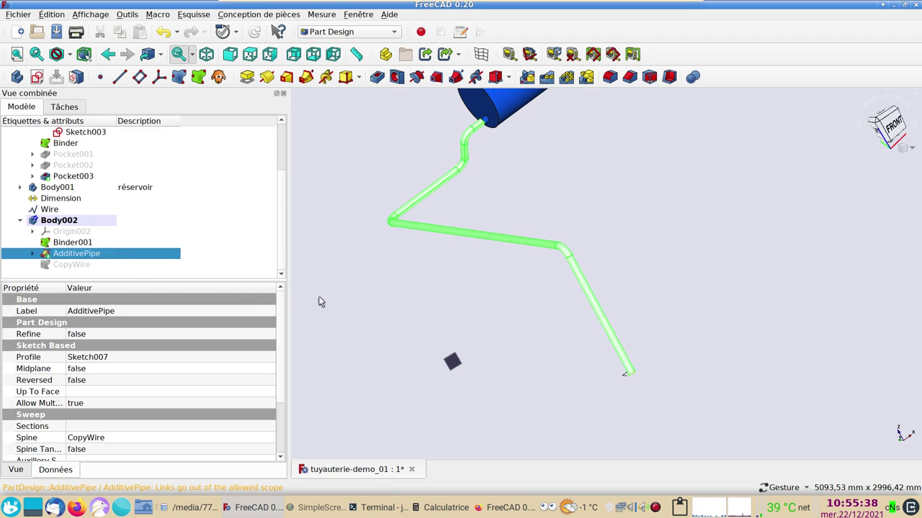
key("ctrl+d")
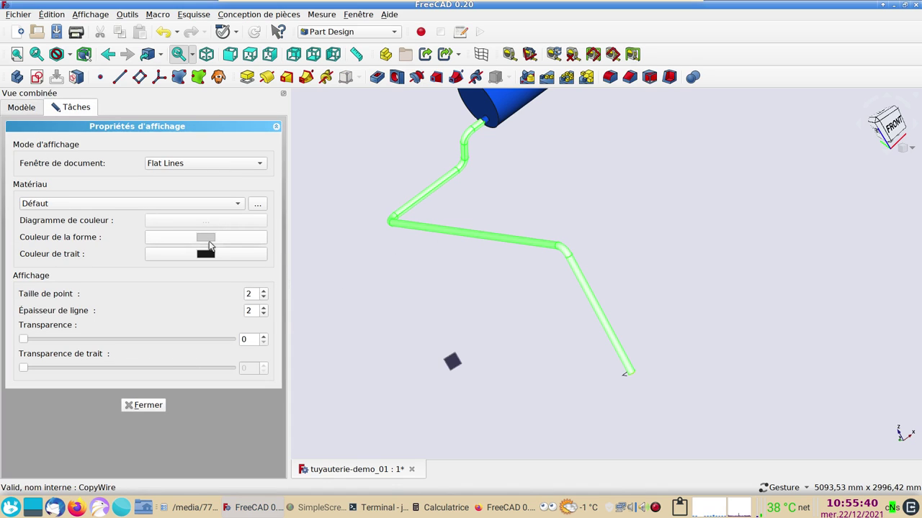
left_click(206, 237)
left_click(317, 184)
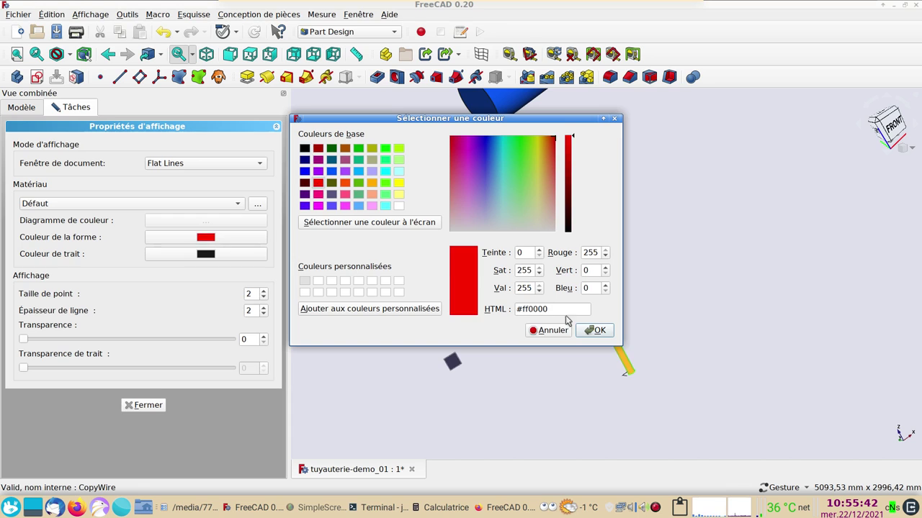
left_click(598, 330)
left_click(157, 406)
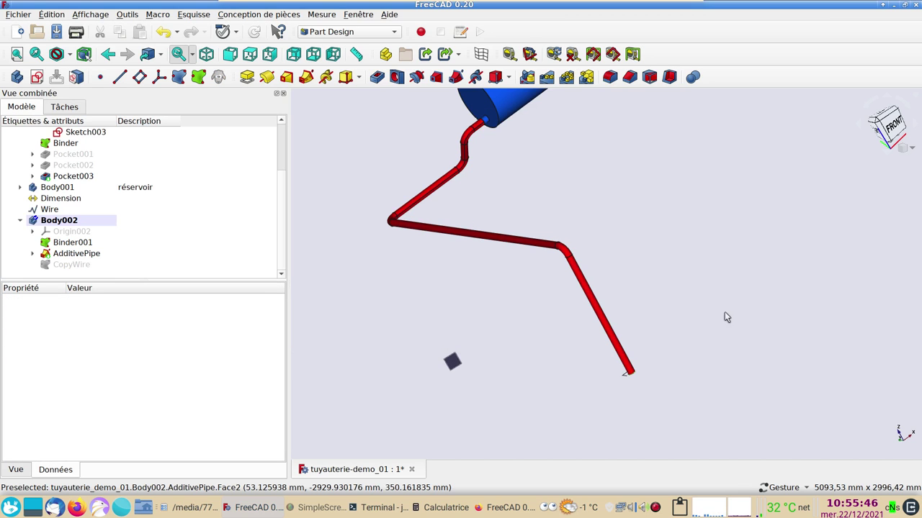
- Orbit the view around the blue tank and red pipe to inspect the rounded bends to the outlet
mouse_move(724, 315)
left_mouse_down()
mouse_move(673, 310)
mouse_move(801, 343)
mouse_move(796, 298)
left_mouse_up()
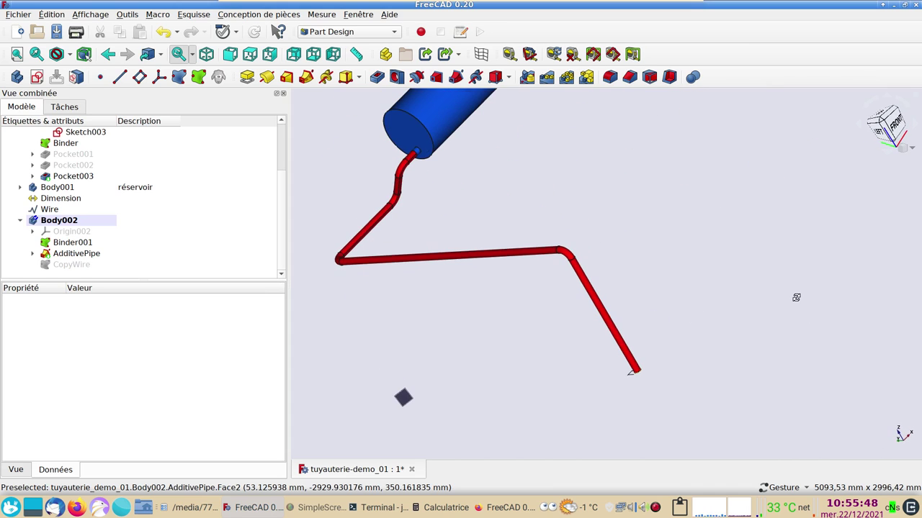
mouse_move(461, 307)
left_mouse_down()
mouse_move(404, 254)
mouse_move(417, 247)
mouse_move(370, 238)
mouse_move(360, 253)
mouse_move(491, 306)
left_mouse_up()
mouse_move(746, 285)
left_mouse_down()
mouse_move(699, 276)
mouse_move(689, 206)
left_mouse_up()
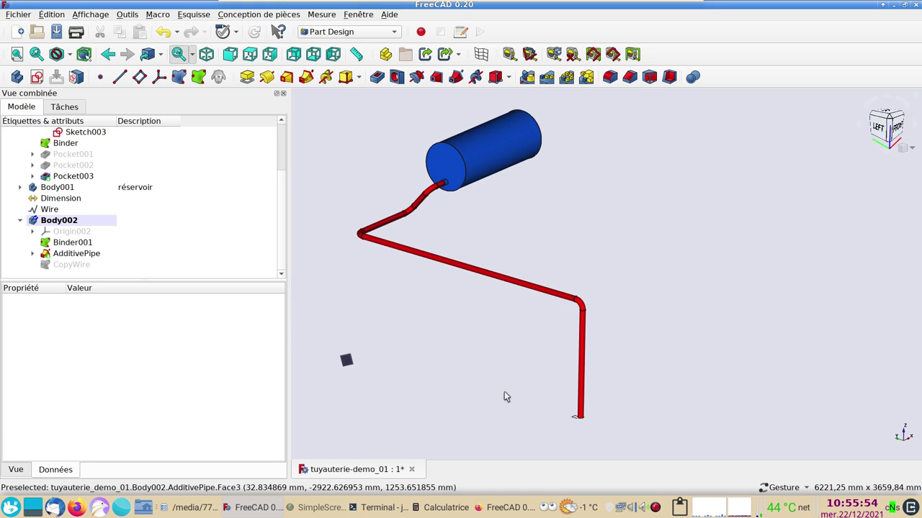
mouse_move(392, 308)
left_mouse_down()
mouse_move(366, 292)
mouse_move(386, 328)
left_mouse_up()
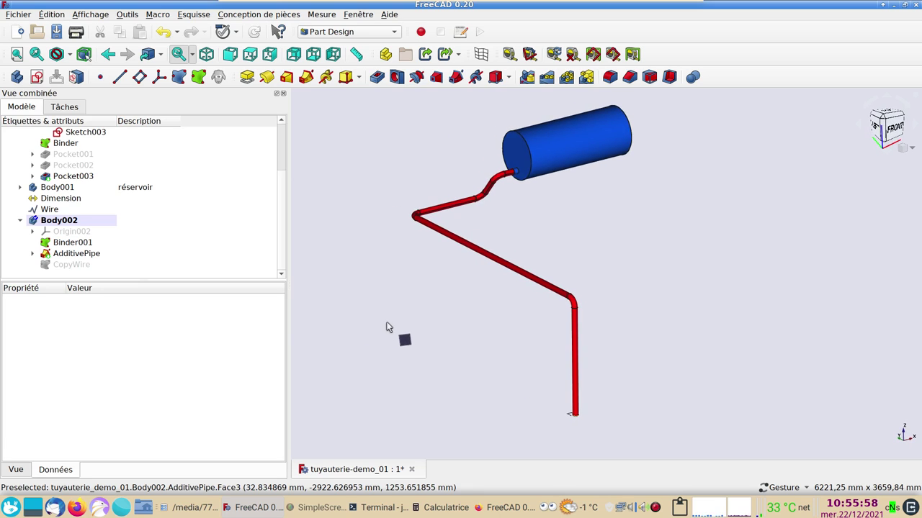